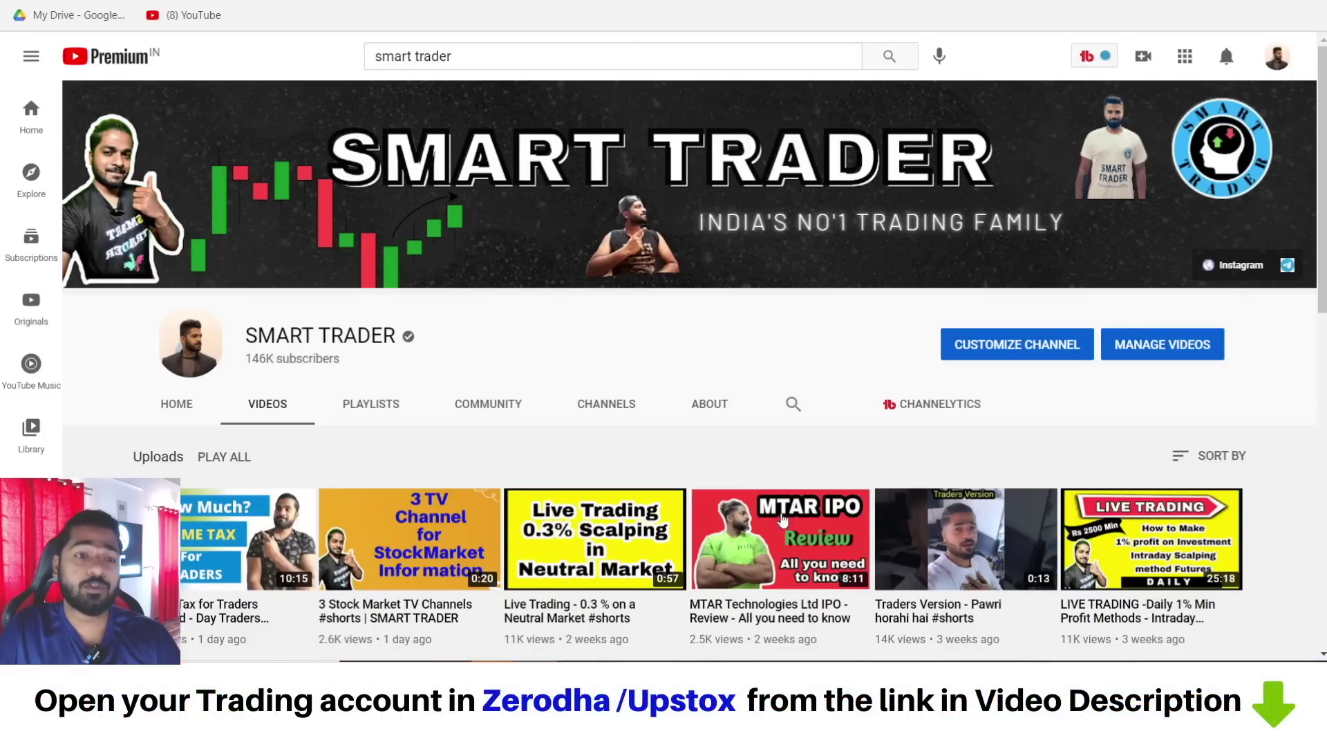
Step: Look through the uploaded videos on the SMART TRADER YouTube channel
{"action": "scroll", "coordinate": [556, 494], "scroll_direction": "down", "scroll_amount": 5}
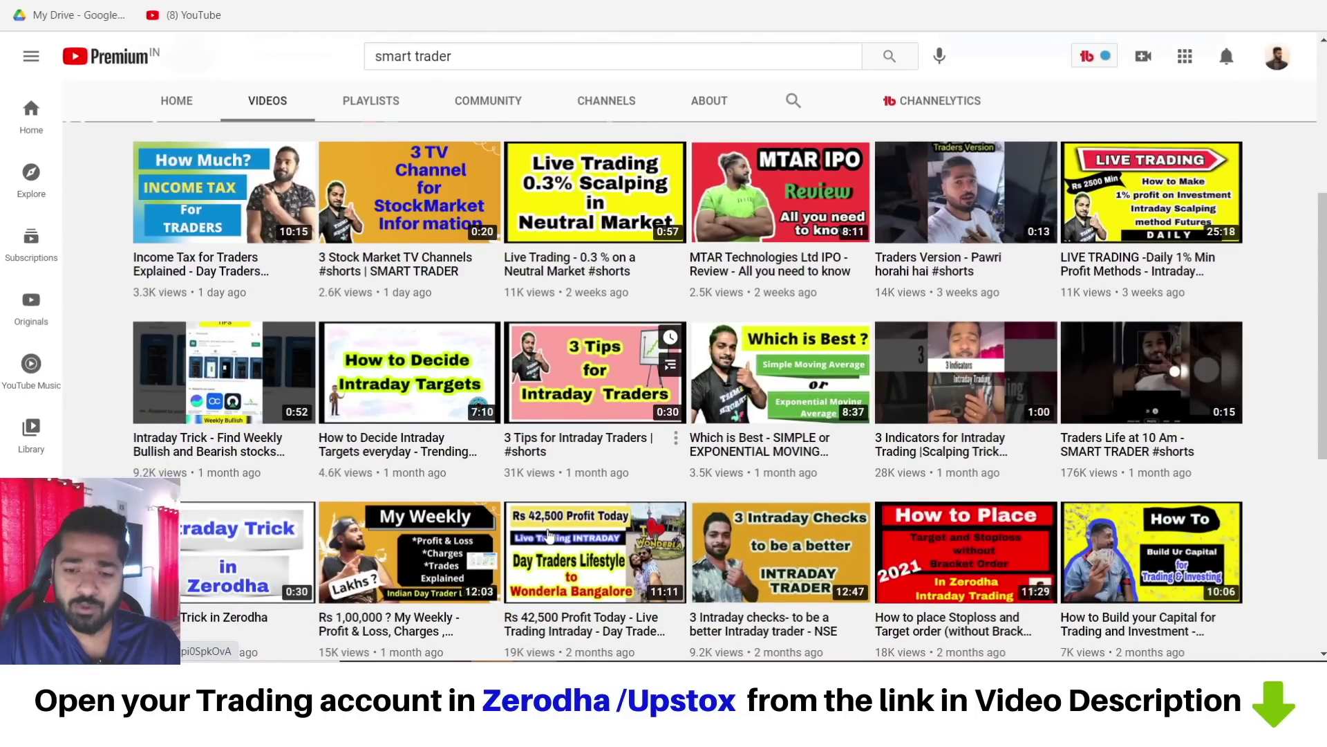
{"action": "scroll", "coordinate": [415, 484], "scroll_direction": "up", "scroll_amount": 5}
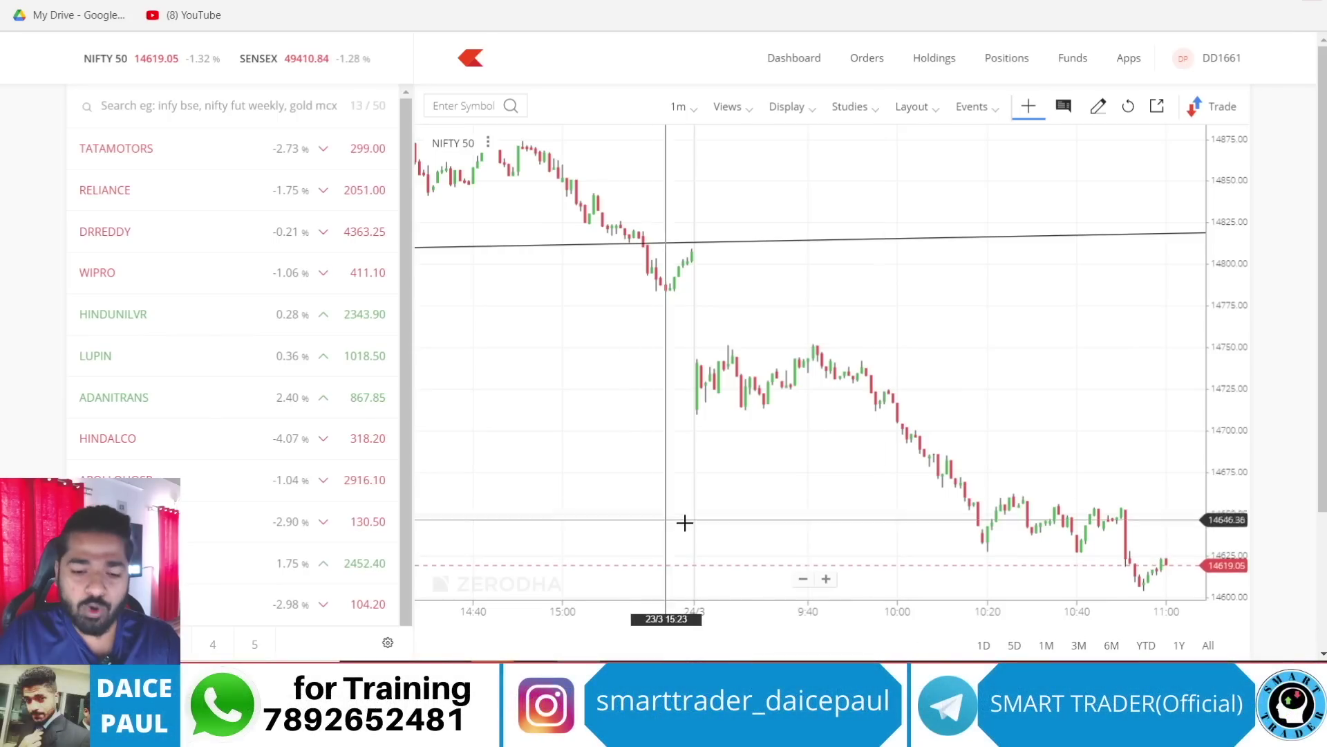
Step: Switch to the Word strategy notes, read down to the target and stoploss lines, and move the window aside
{"action": "mouse_move", "coordinate": [708, 733]}
{"action": "left_click", "coordinate": [800, 605]}
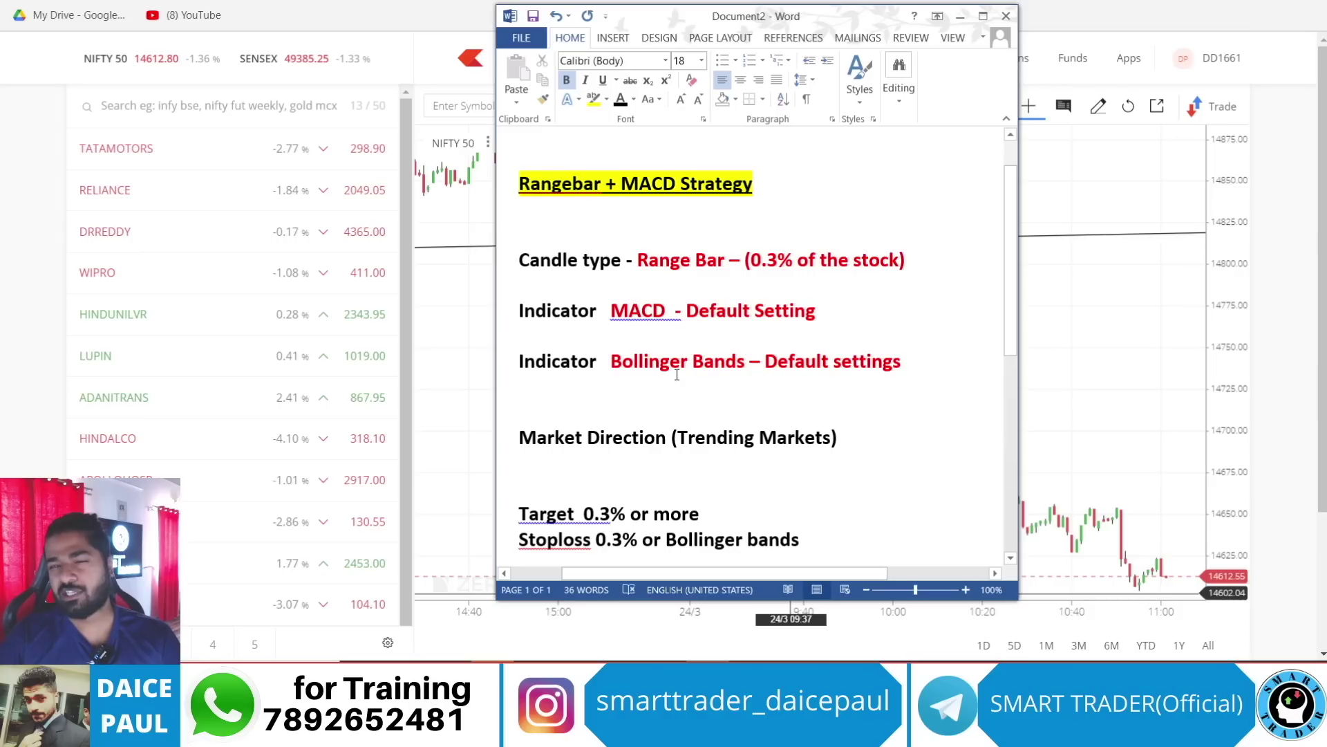
{"action": "scroll", "coordinate": [677, 374], "scroll_direction": "down", "scroll_amount": 2}
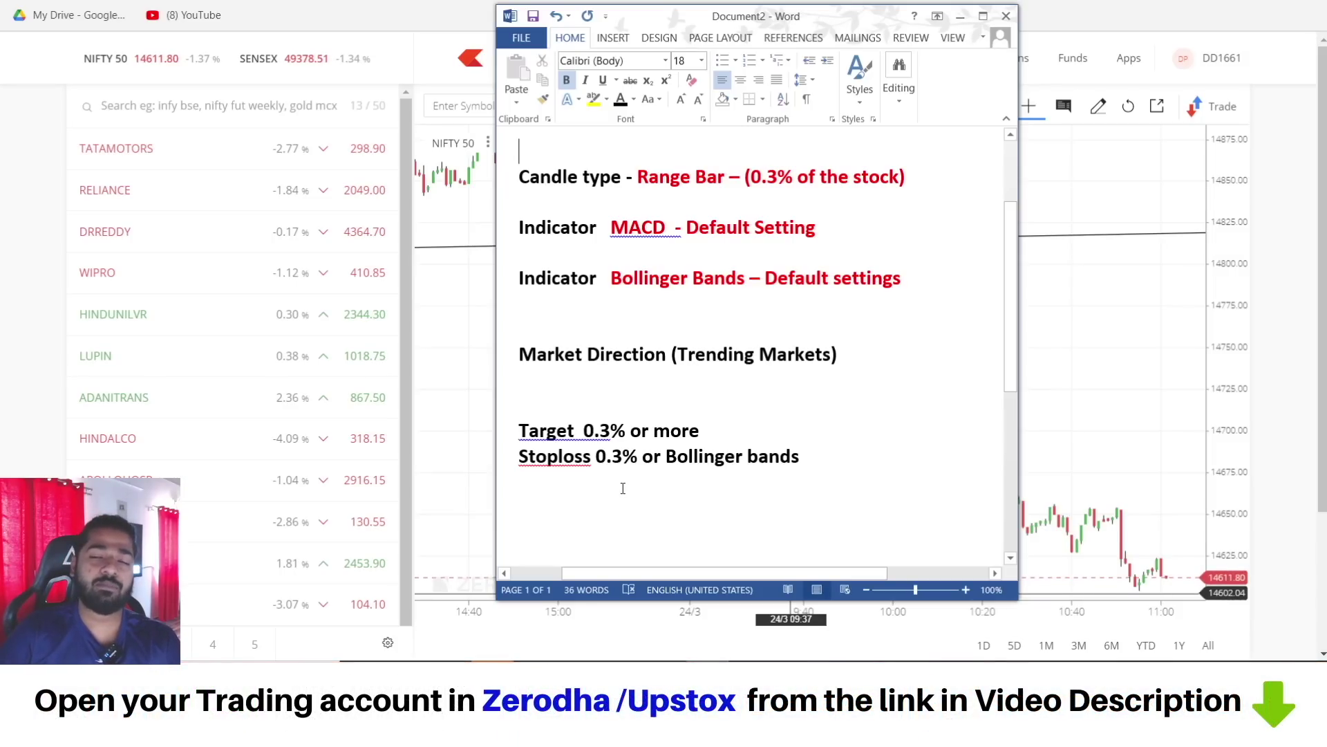
{"action": "left_click_drag", "start_coordinate": [836, 16], "coordinate": [1106, 7]}
{"action": "left_click", "coordinate": [655, 59]}
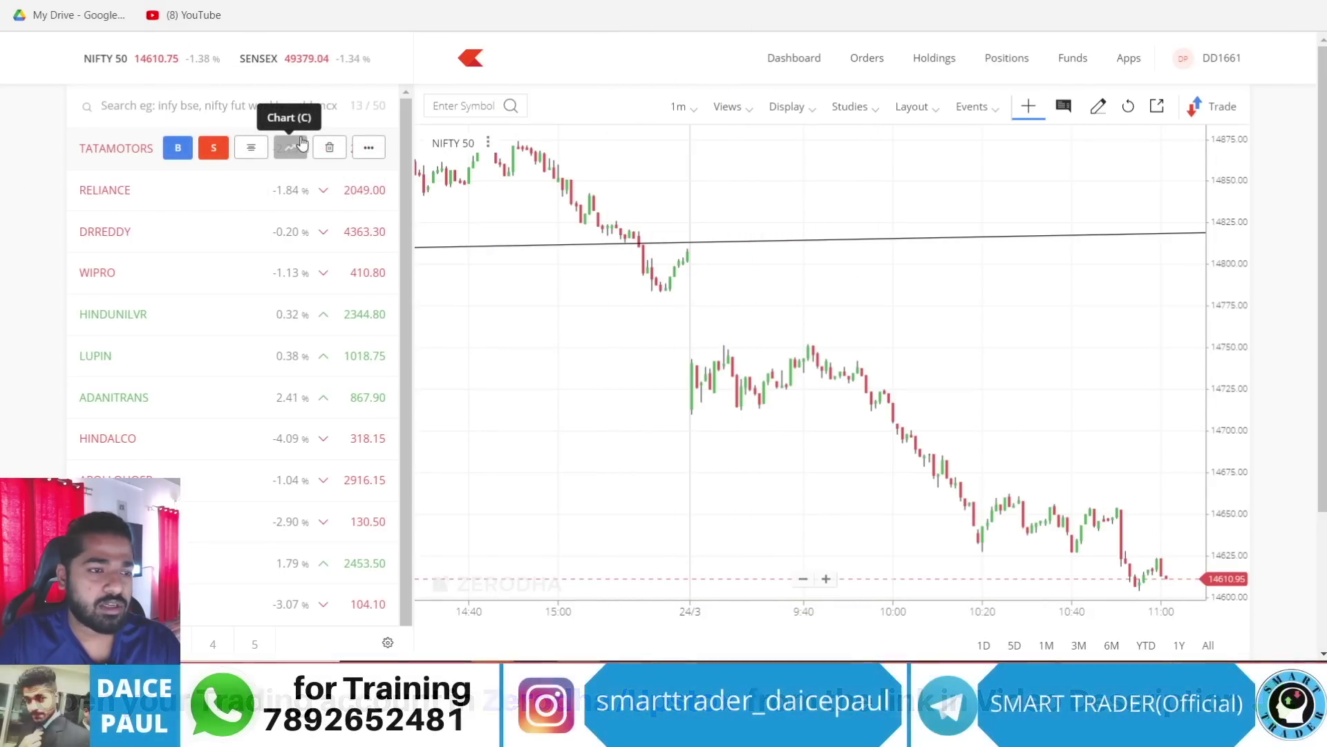
{"action": "left_click", "coordinate": [290, 147]}
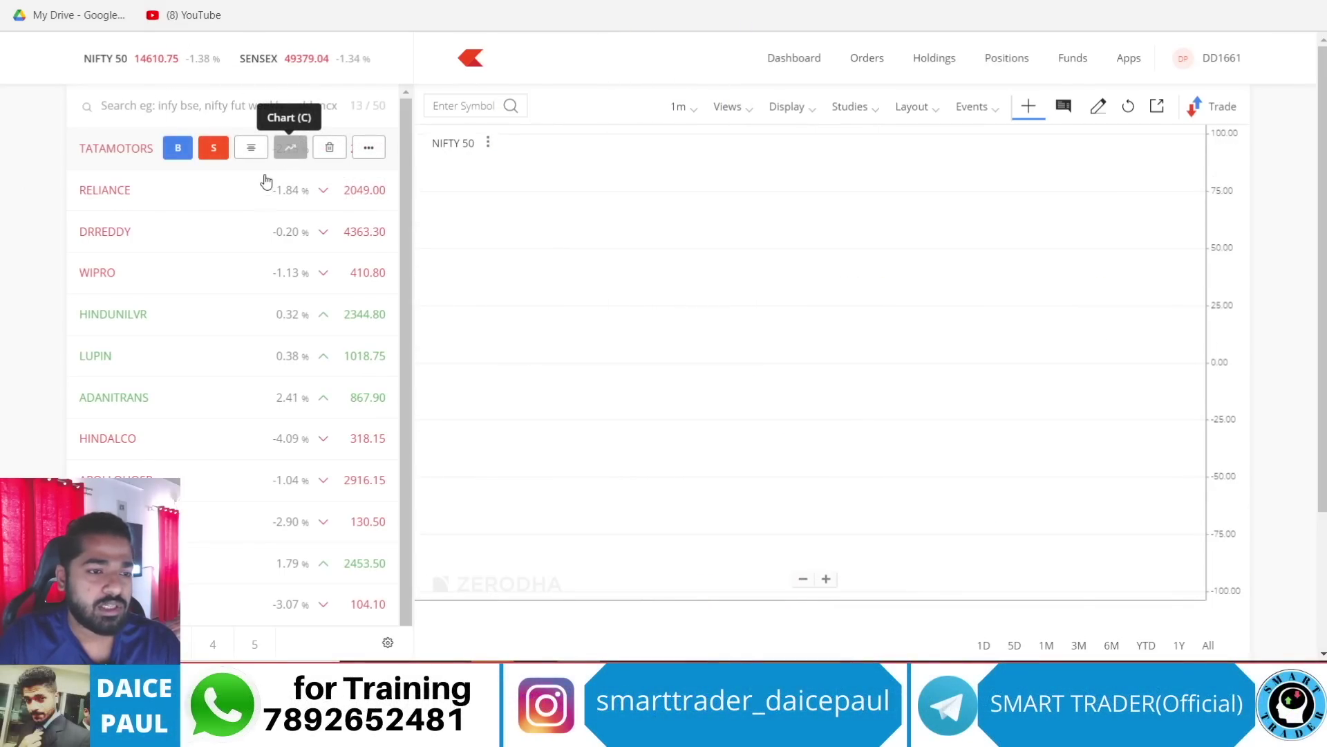
{"action": "left_click", "coordinate": [109, 61]}
Step: Switch to the Word notes, highlight the "Market Direction (Trending Markets)" line, and return to the chart
{"action": "key", "text": "alt+Tab"}
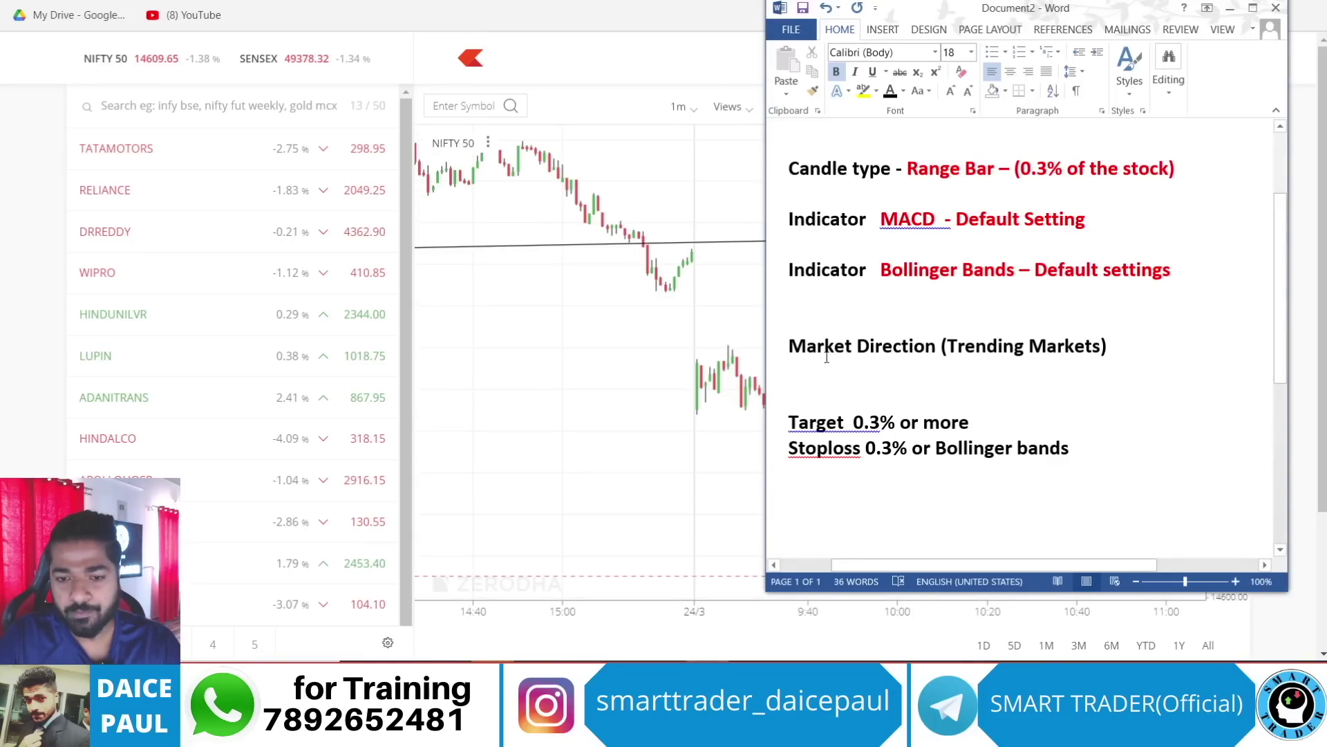
{"action": "left_click_drag", "start_coordinate": [789, 346], "coordinate": [1107, 358]}
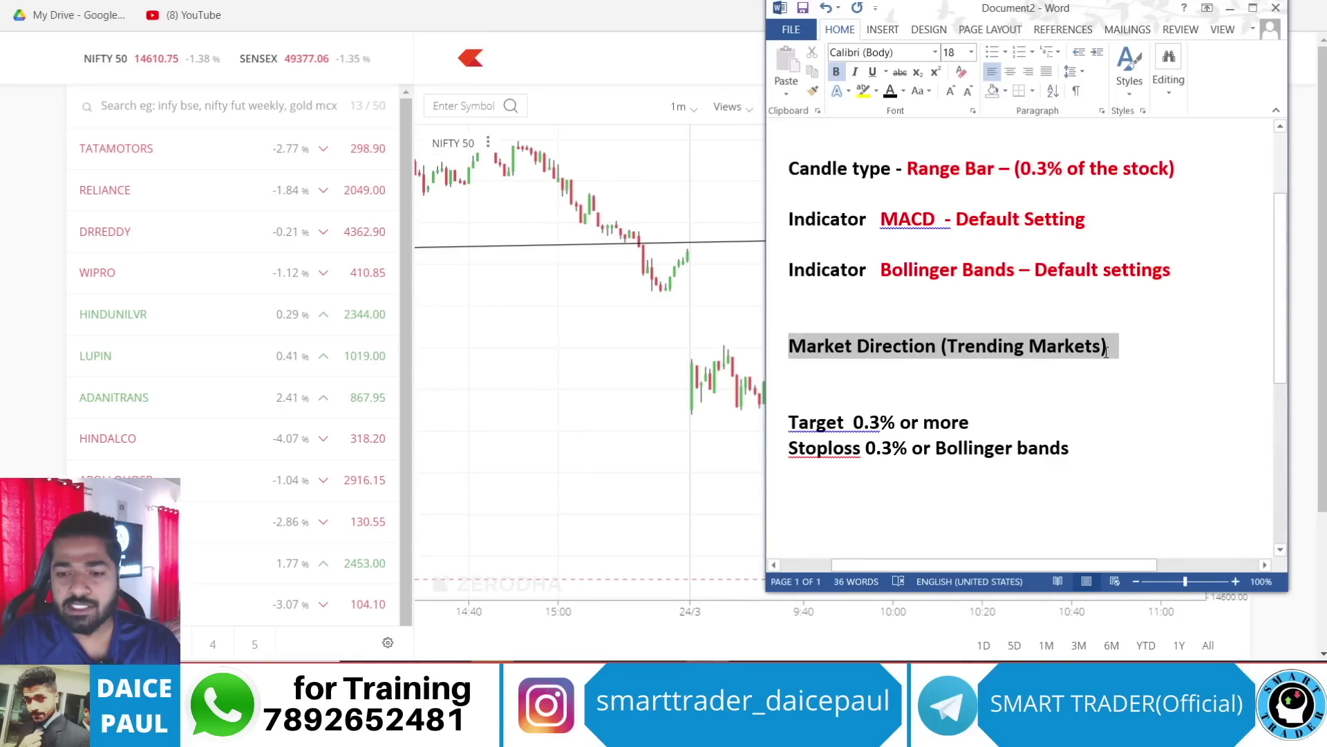
{"action": "left_click", "coordinate": [584, 192]}
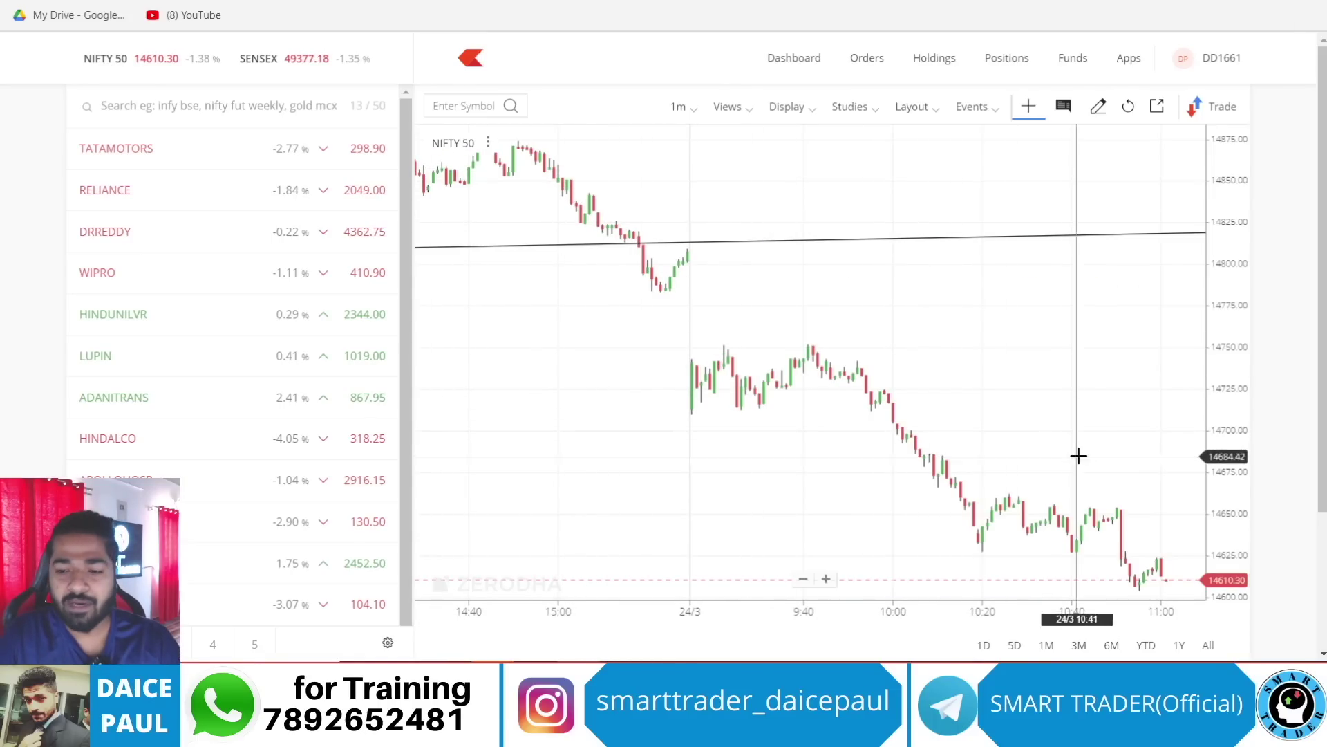
Step: Examine the NIFTY 50 one-minute chart across 23/3 and 24/3 for the market's trend direction
{"action": "left_click_drag", "start_coordinate": [1075, 453], "coordinate": [712, 208]}
{"action": "scroll", "coordinate": [719, 215], "scroll_direction": "down", "scroll_amount": 4}
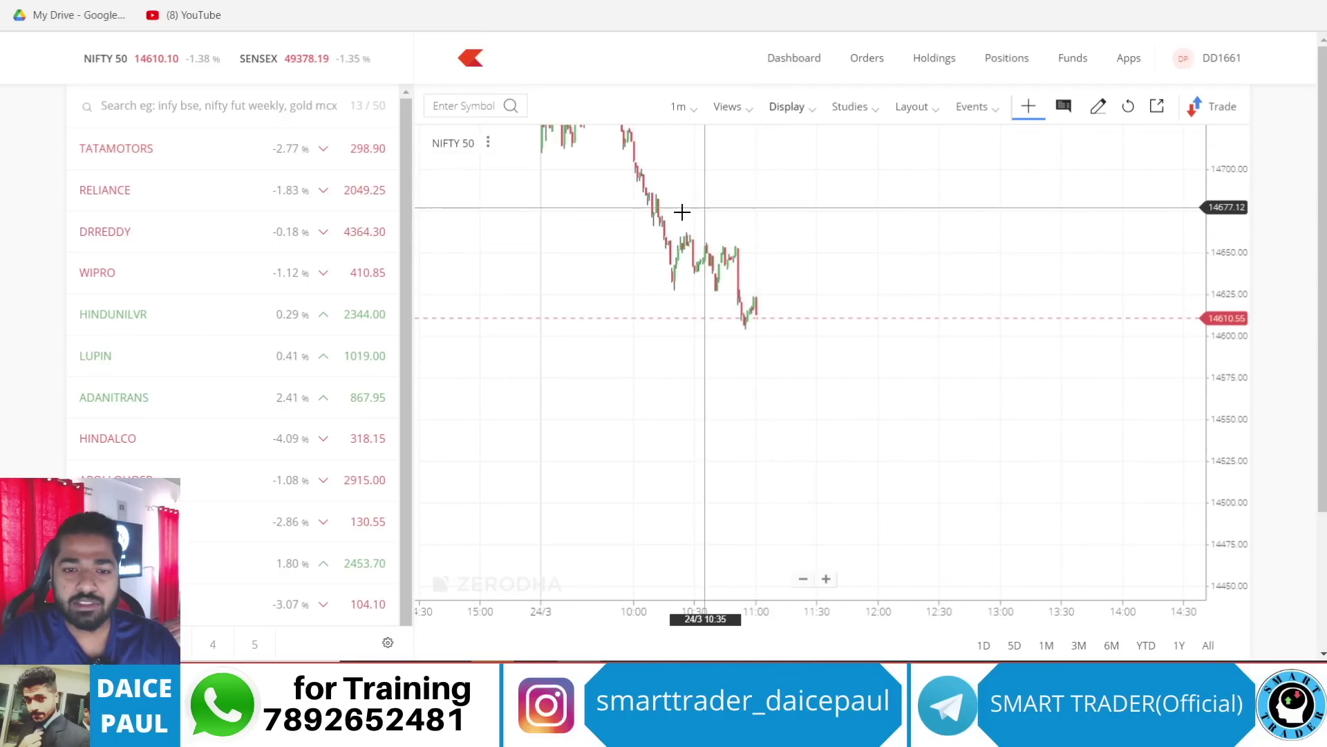
{"action": "left_click_drag", "start_coordinate": [681, 210], "coordinate": [963, 325]}
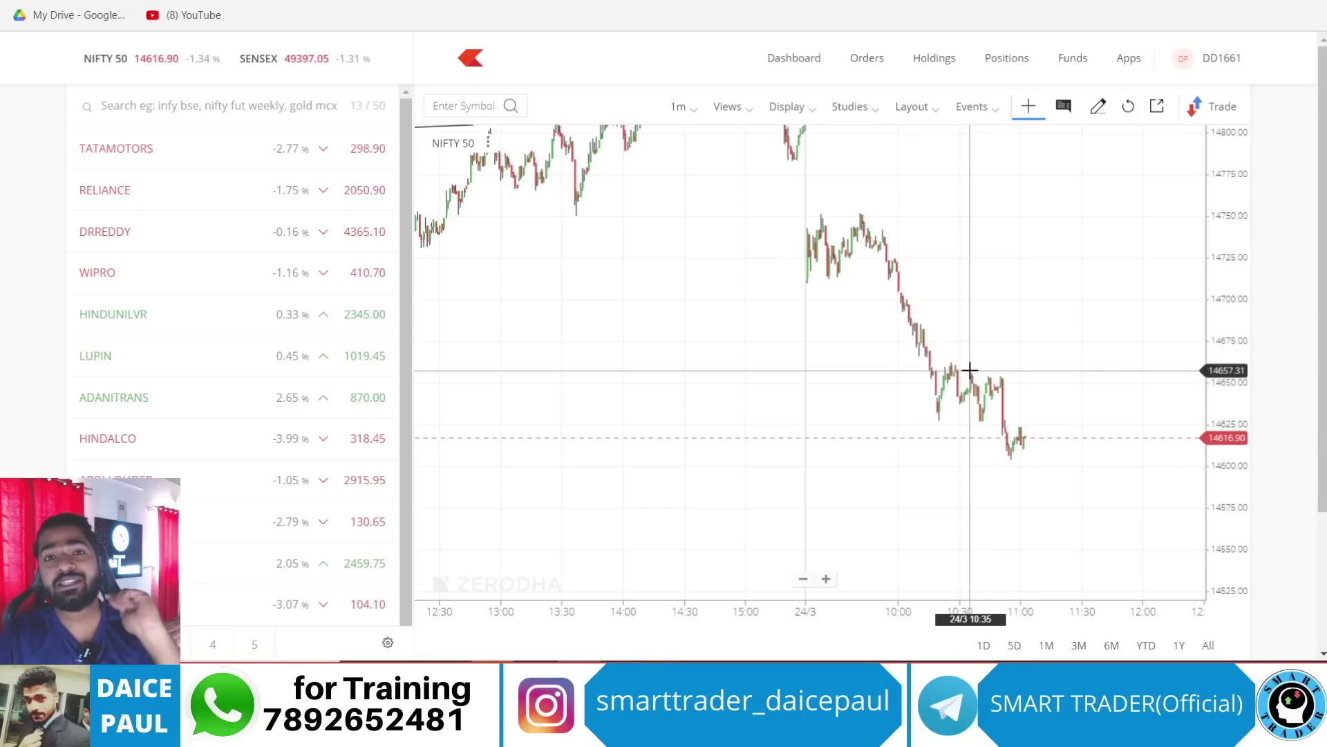
{"action": "left_click_drag", "start_coordinate": [706, 251], "coordinate": [753, 489]}
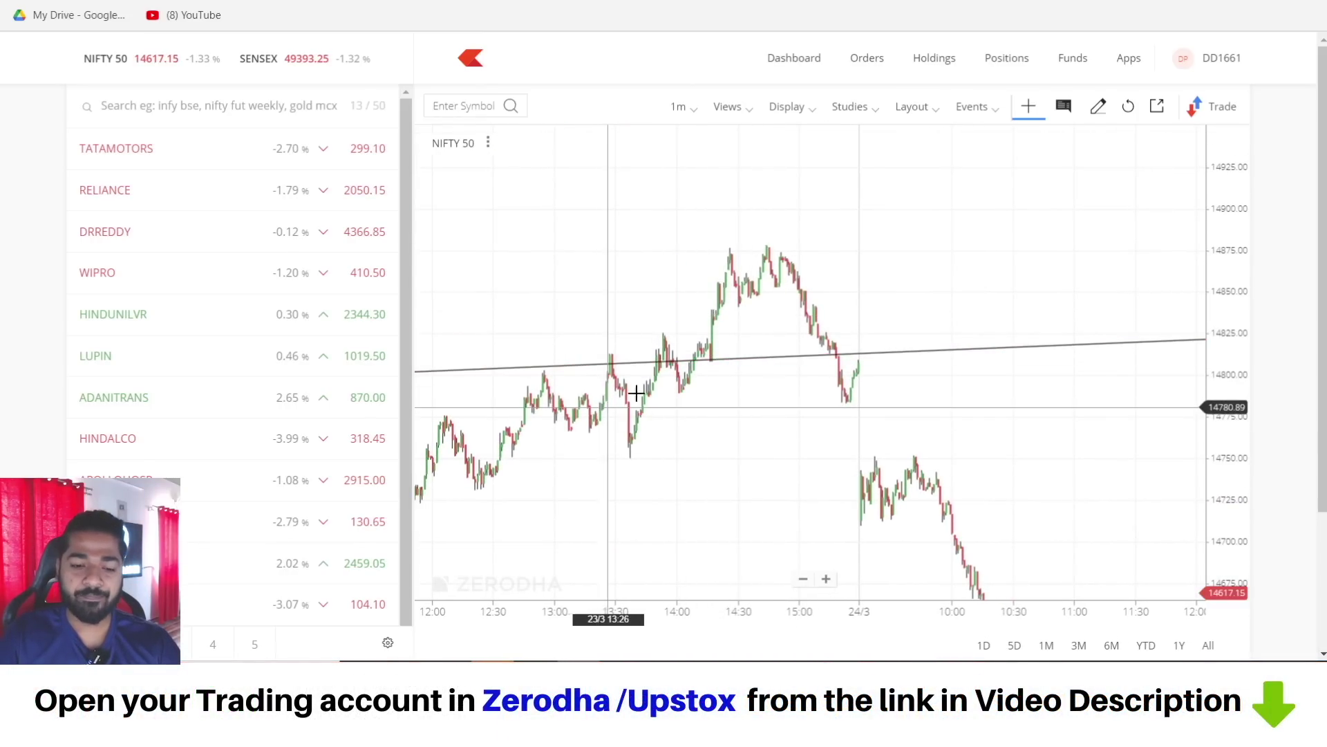
{"action": "mouse_move", "coordinate": [687, 359]}
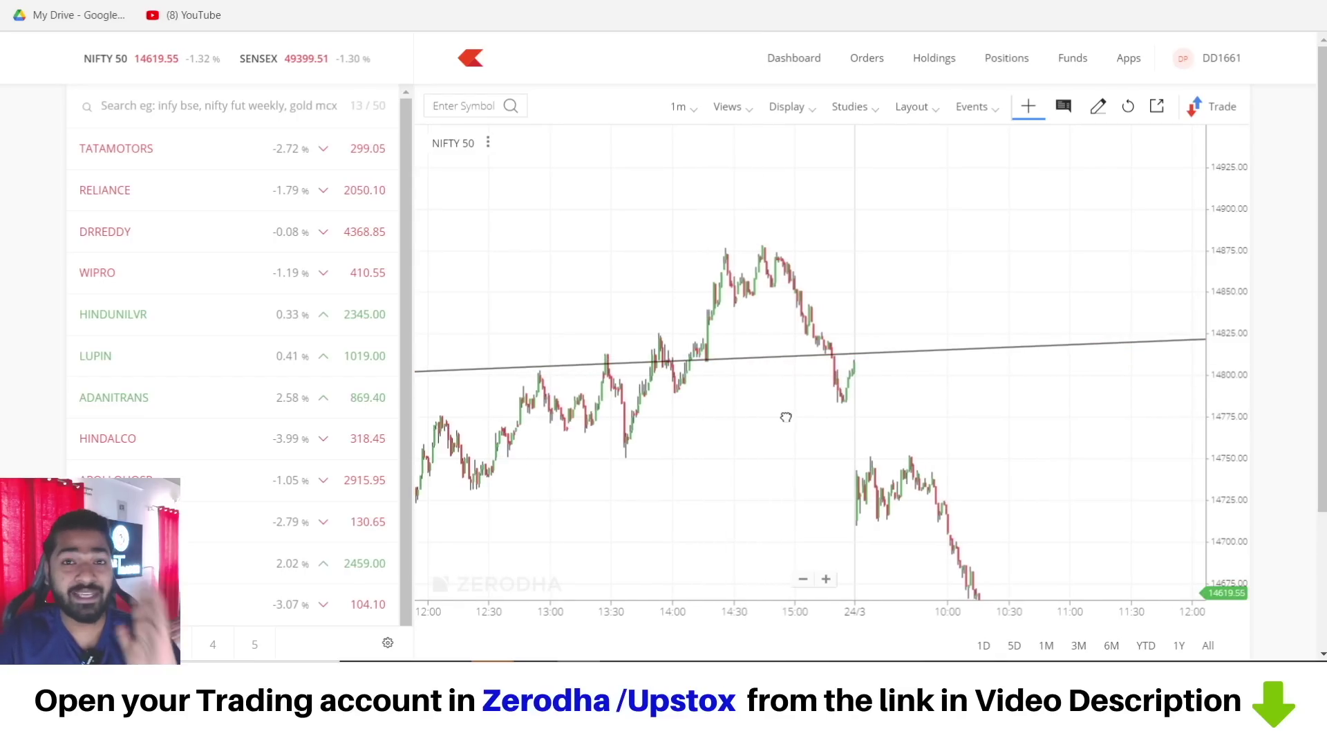
{"action": "left_click_drag", "start_coordinate": [786, 415], "coordinate": [726, 305]}
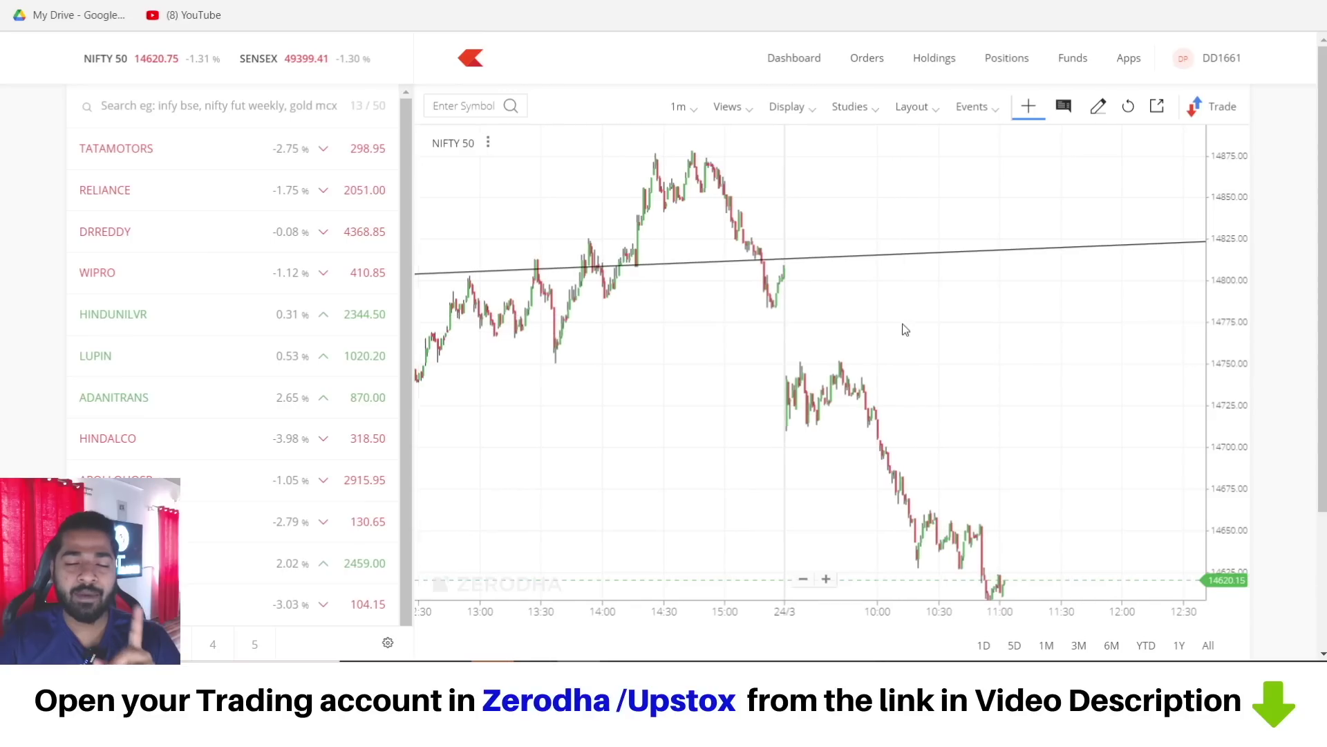
{"action": "left_click_drag", "start_coordinate": [904, 329], "coordinate": [883, 255]}
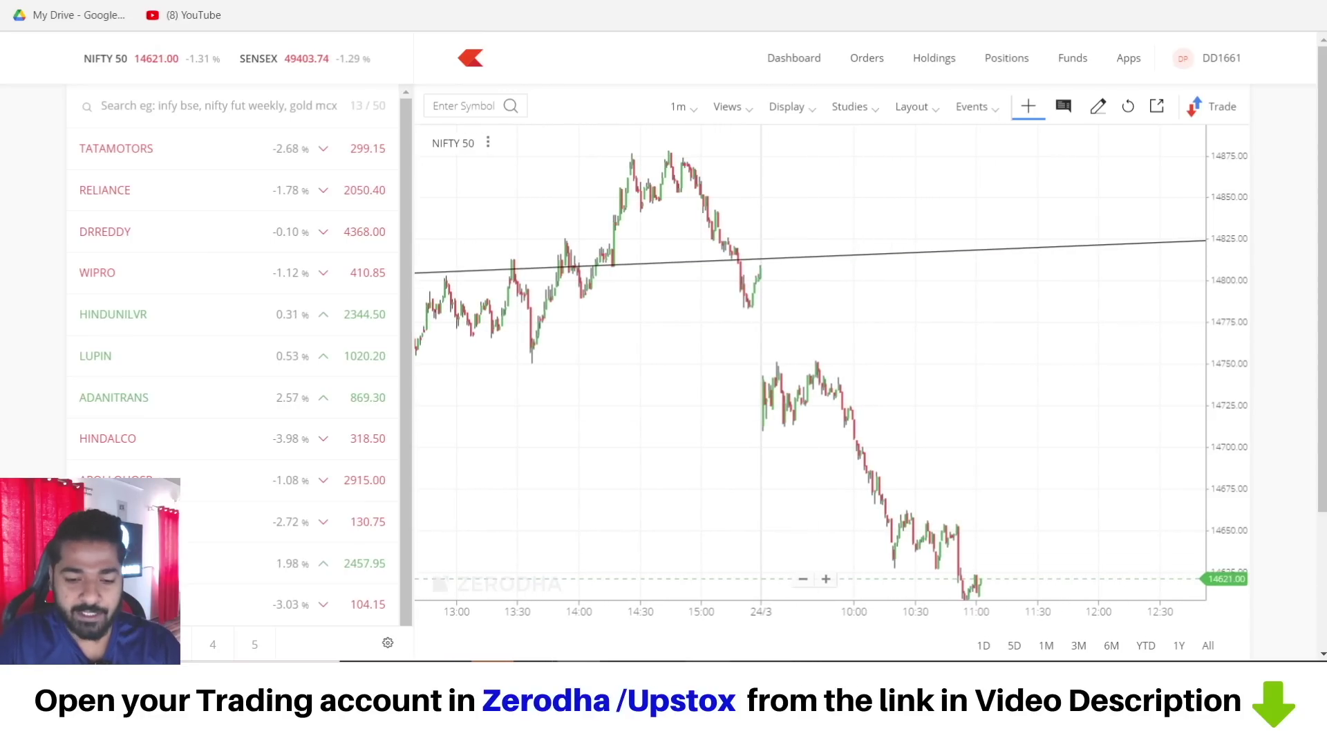
Step: Recheck the market direction note in Word and compare NIFTY 50 price action on 23/3 with that on 24/3
{"action": "key", "text": "alt+Tab"}
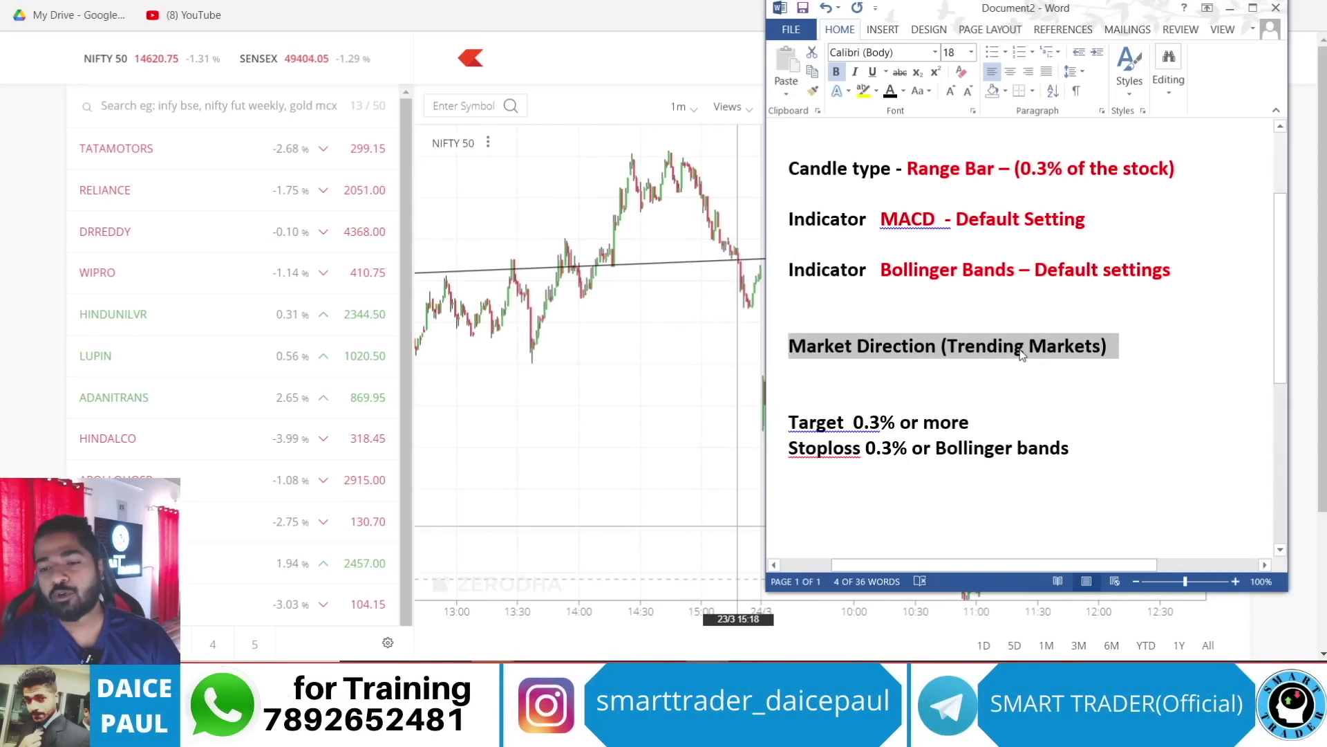
{"action": "left_click", "coordinate": [549, 340]}
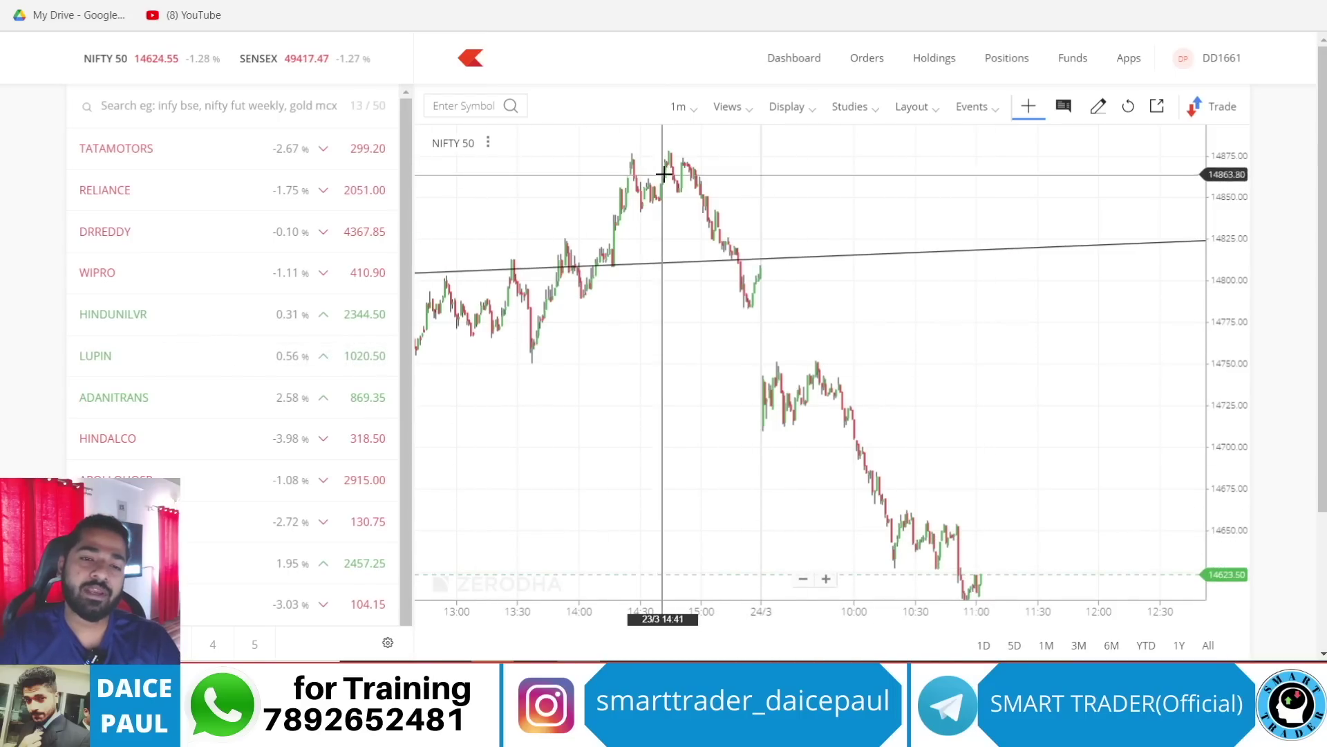
{"action": "left_click_drag", "start_coordinate": [865, 261], "coordinate": [1150, 371]}
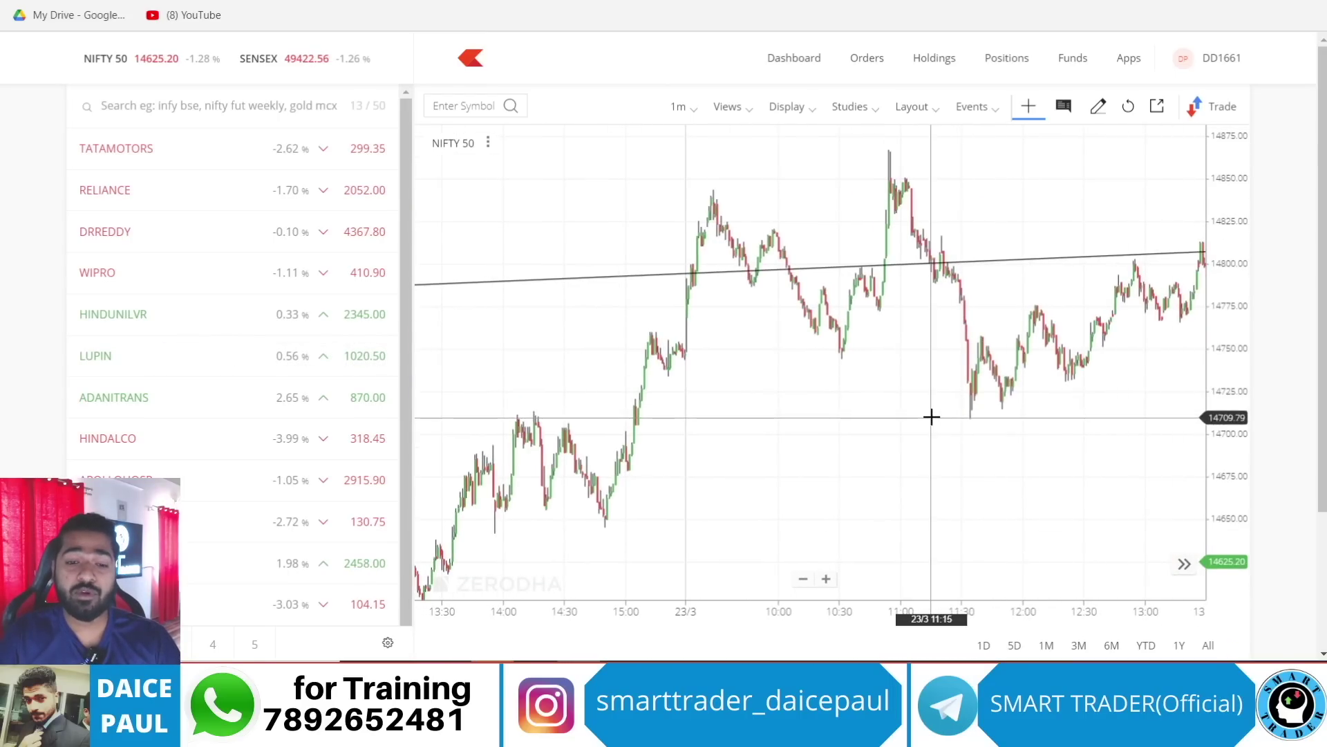
{"action": "left_click_drag", "start_coordinate": [931, 415], "coordinate": [1260, 415]}
{"action": "left_click_drag", "start_coordinate": [1211, 336], "coordinate": [457, 287]}
{"action": "left_click_drag", "start_coordinate": [1129, 178], "coordinate": [551, 201]}
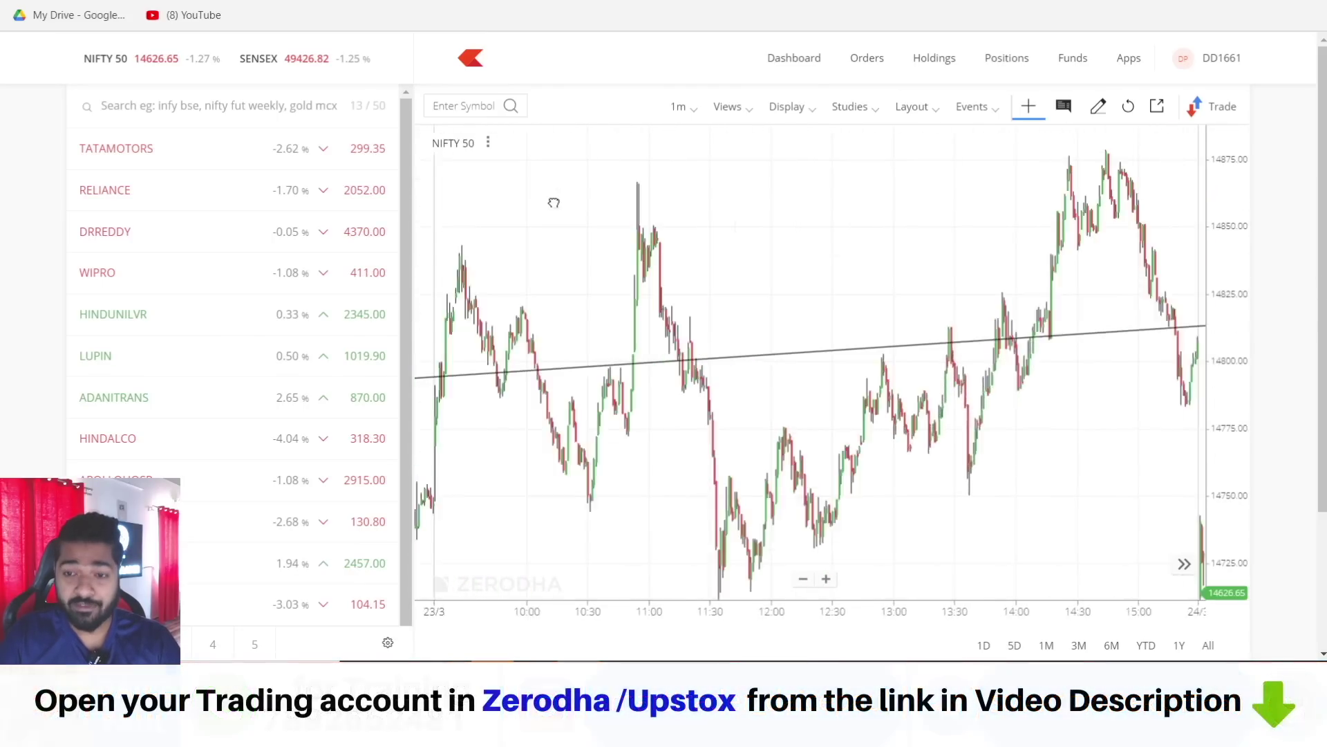
{"action": "left_click_drag", "start_coordinate": [1120, 198], "coordinate": [757, 170]}
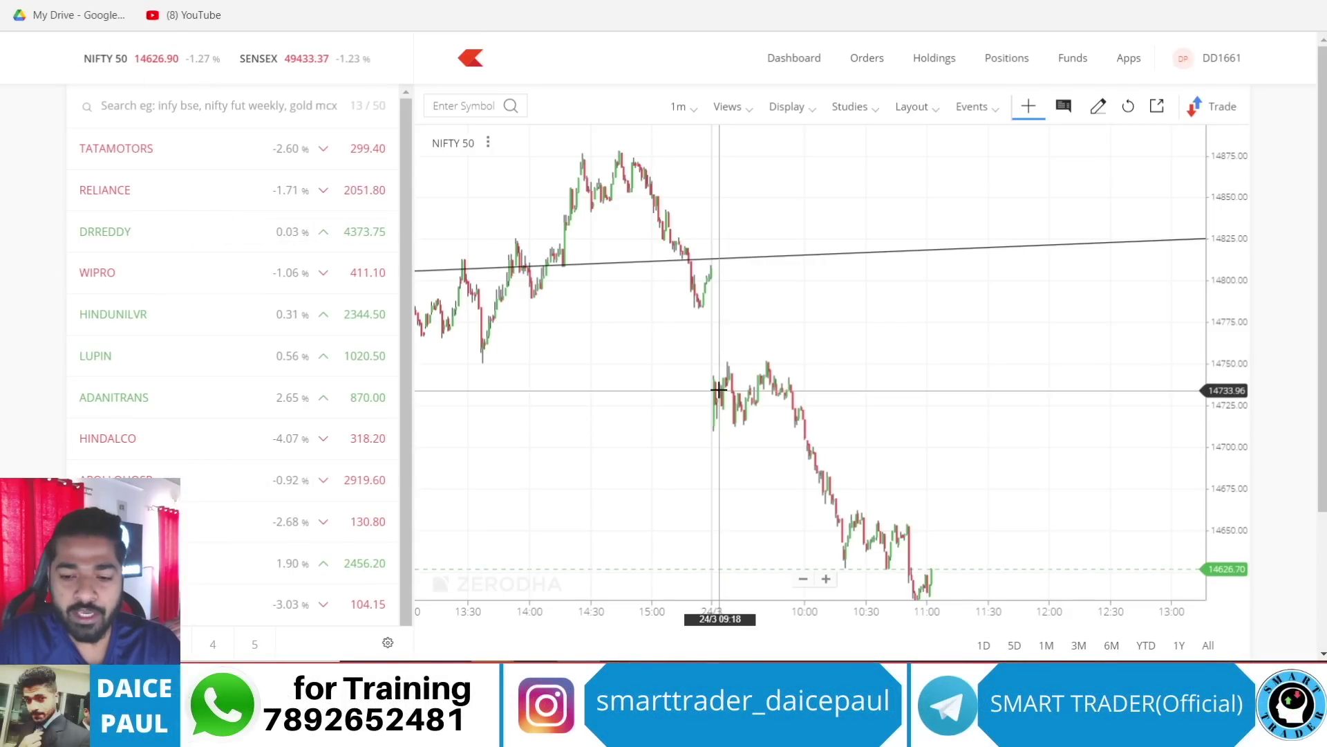
{"action": "left_click_drag", "start_coordinate": [986, 492], "coordinate": [1025, 403]}
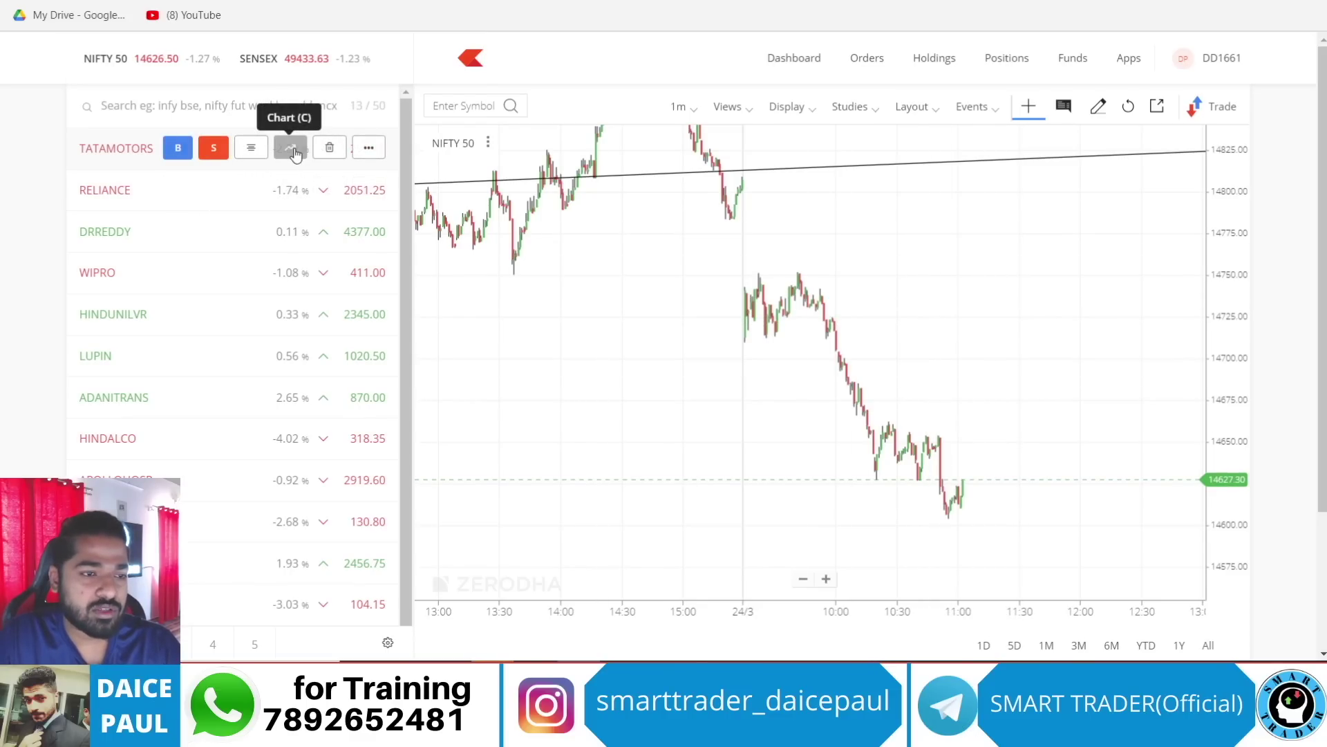
Step: Open the TATAMOTORS chart from the watchlist
{"action": "left_click", "coordinate": [290, 148]}
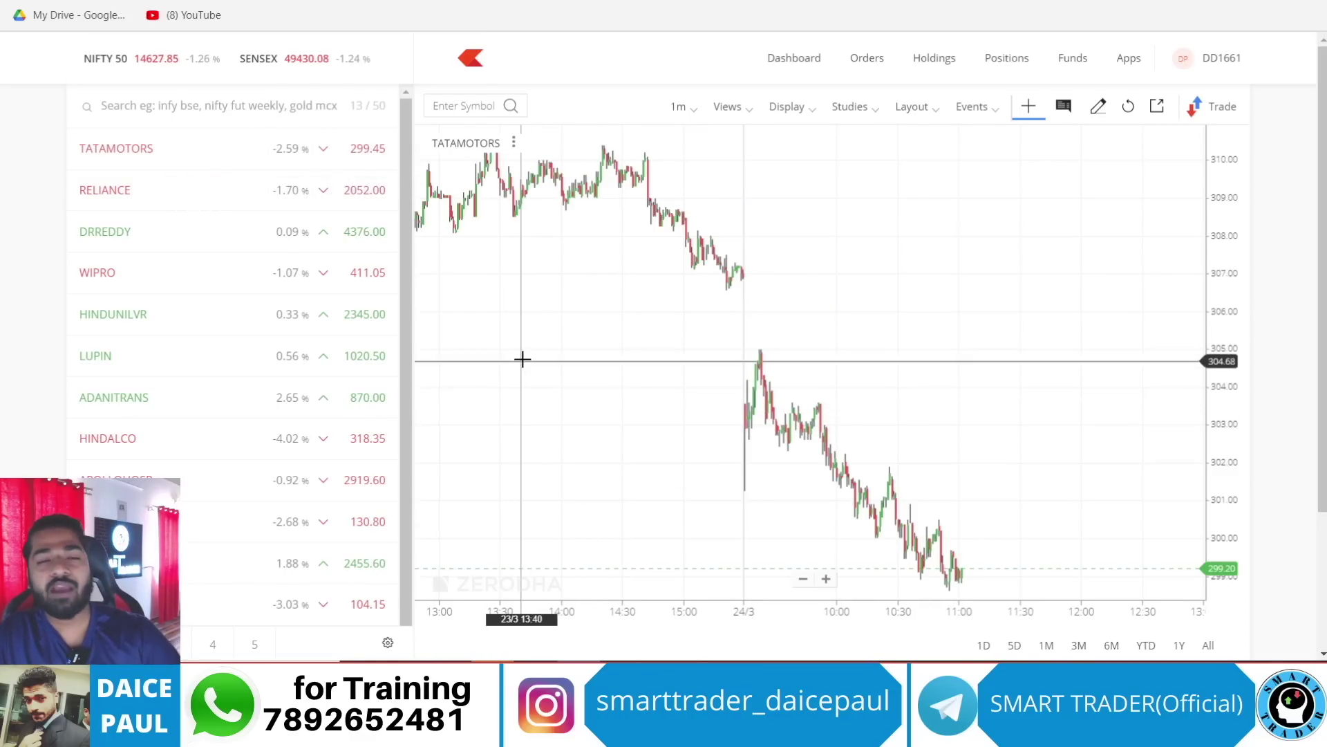
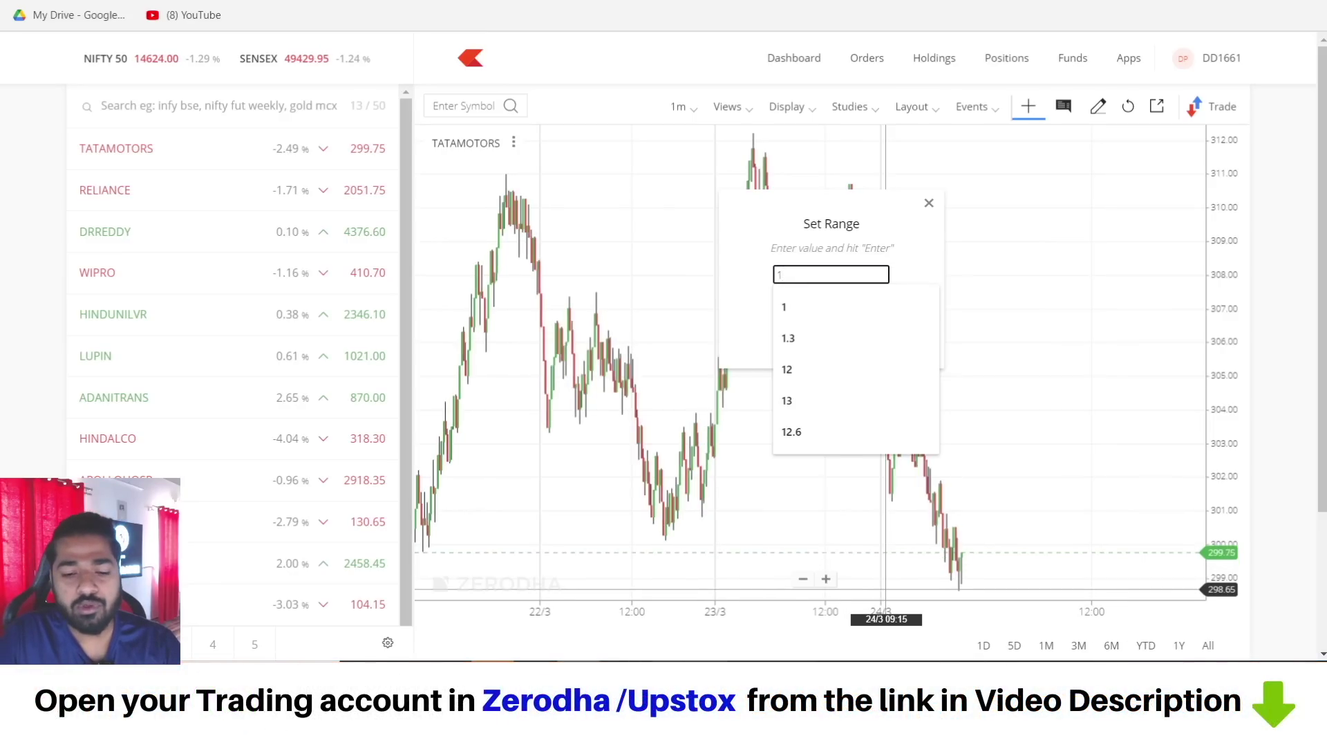
Step: Switch to the Word notes and highlight "0.3% of the stock" in the Range Bar candle type line
{"action": "key", "text": "alt+Tab"}
{"action": "left_click", "coordinate": [970, 310]}
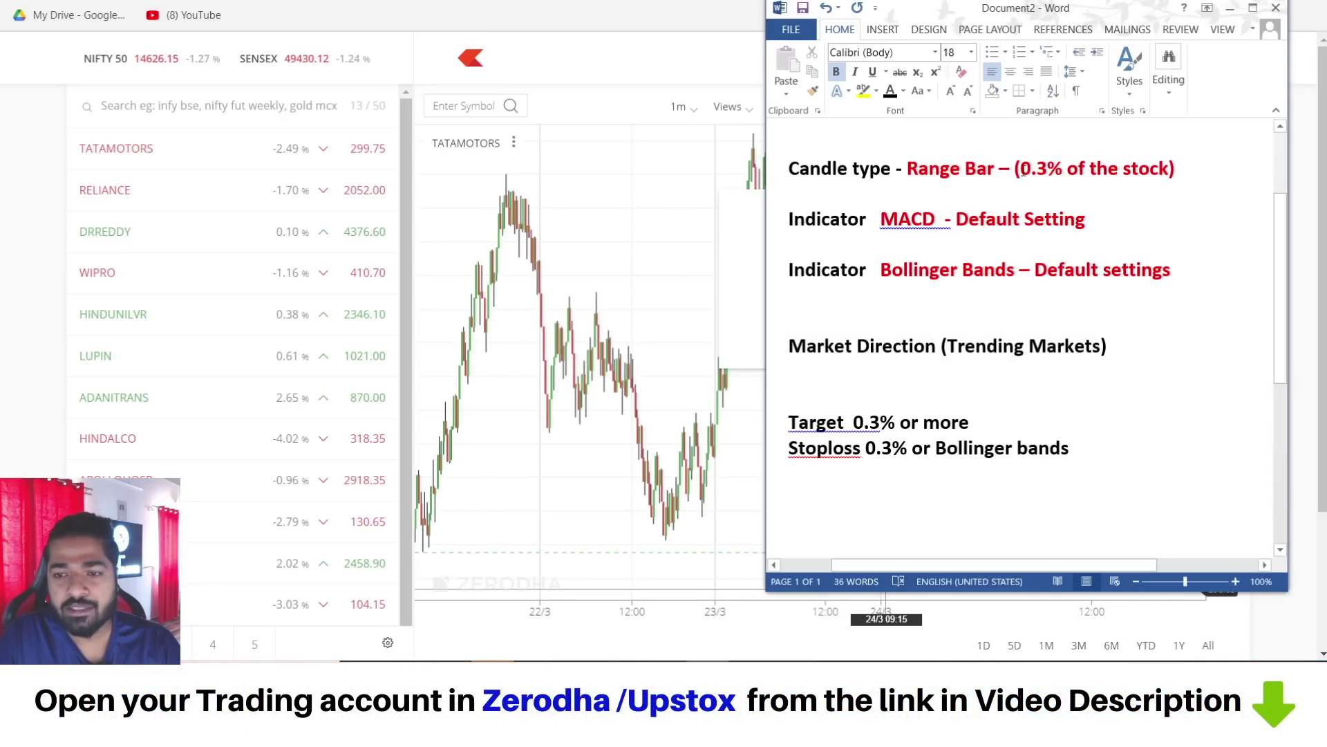
{"action": "left_click_drag", "start_coordinate": [1022, 172], "coordinate": [1128, 160]}
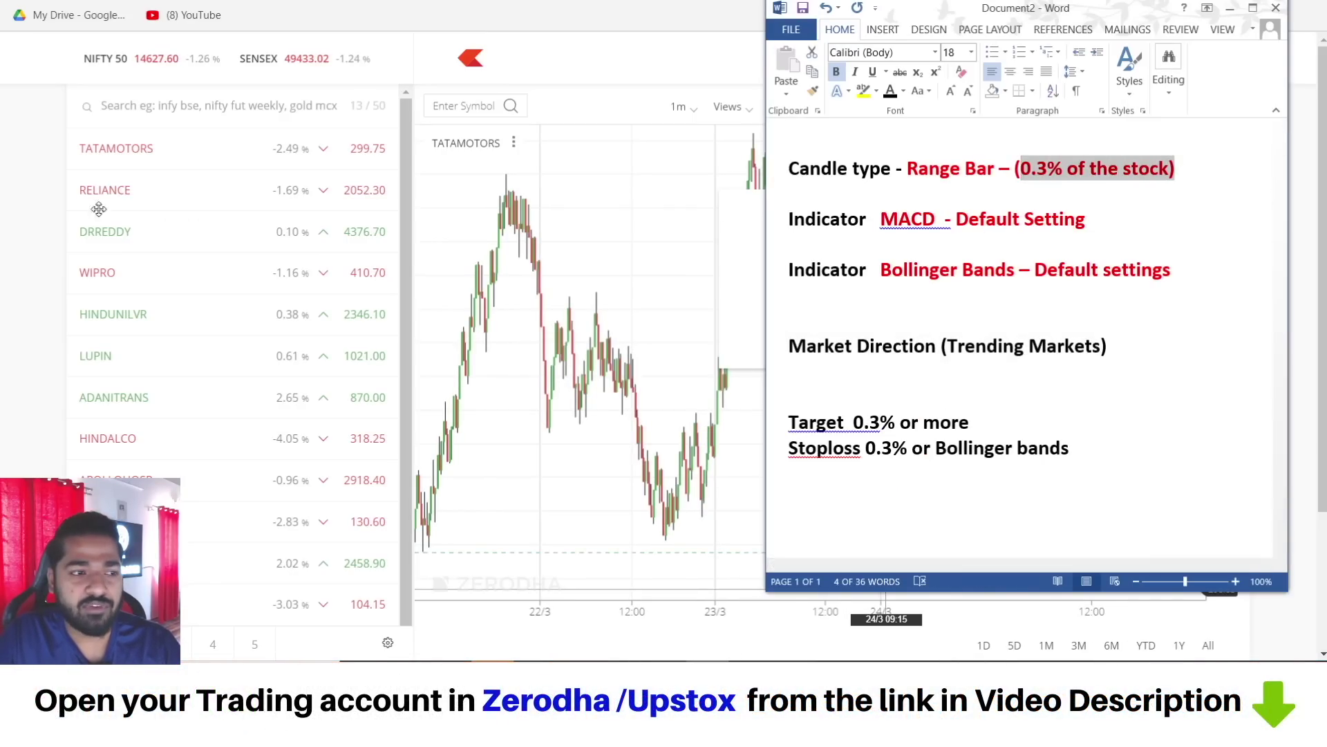
{"action": "mouse_move", "coordinate": [313, 199]}
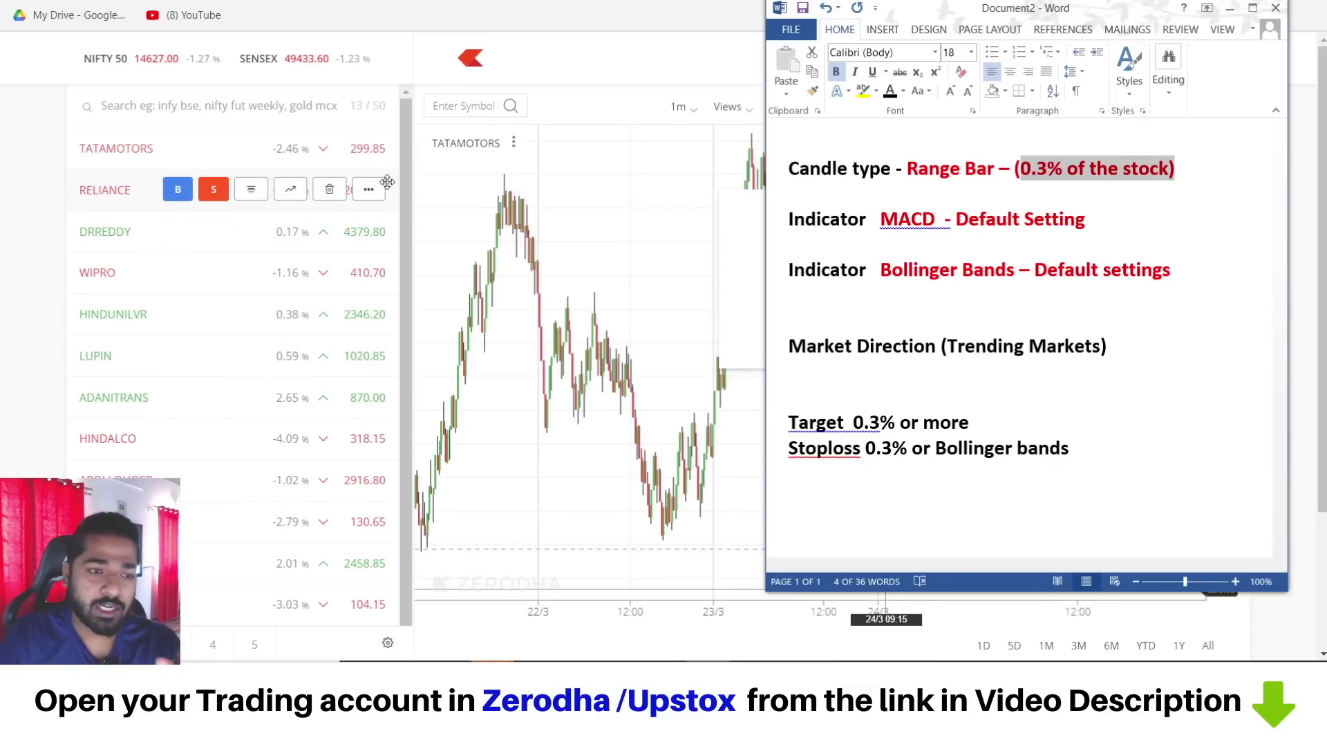
Step: Open Calculator and compute 0.3% of the TATAMOTORS price as 299.85 × 0.003
{"action": "key", "text": "XF86Calculator"}
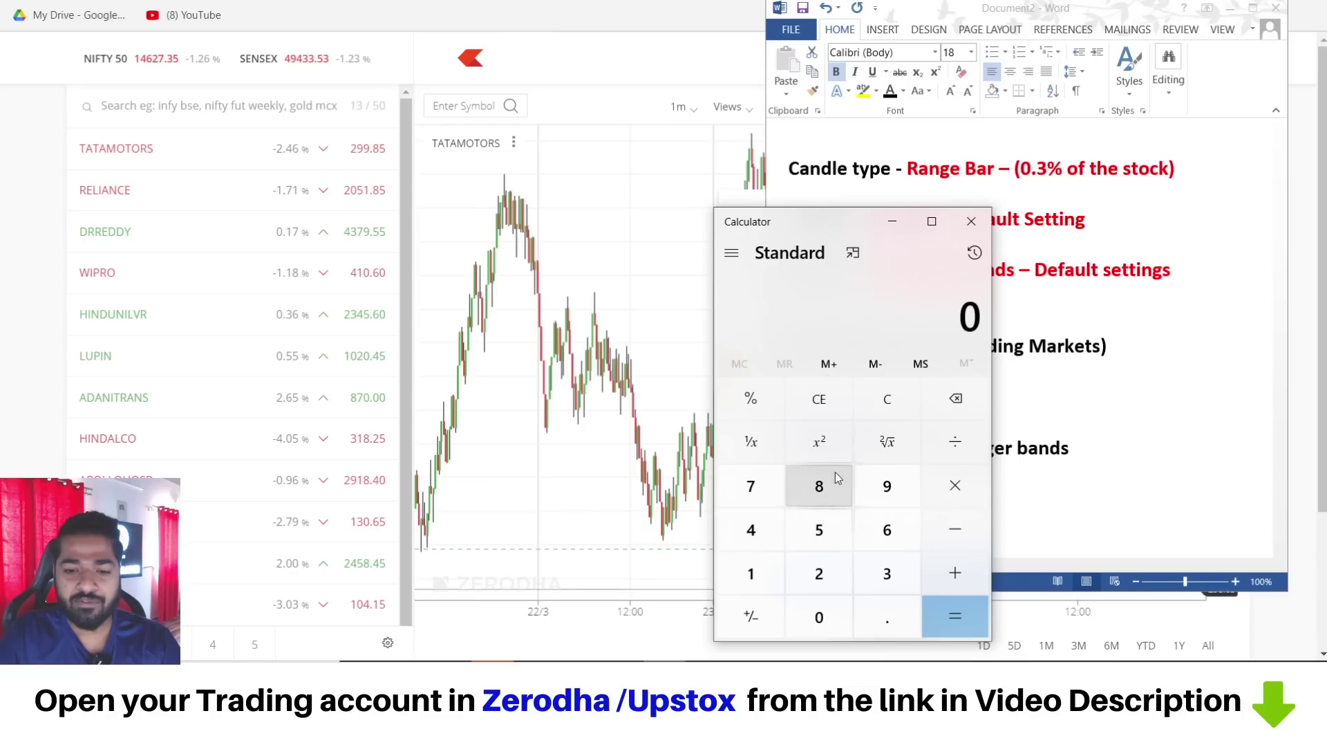
{"action": "type", "text": "299"}
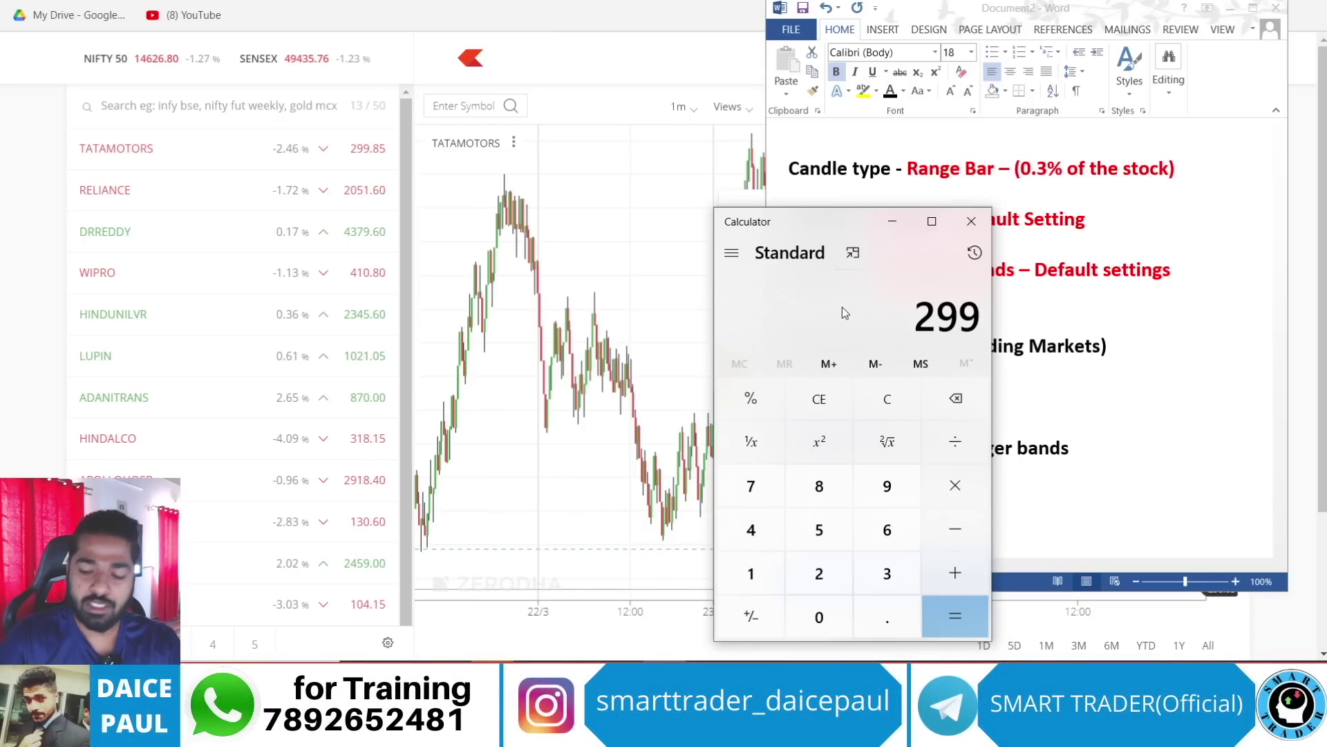
{"action": "type", "text": ".85*0.3"}
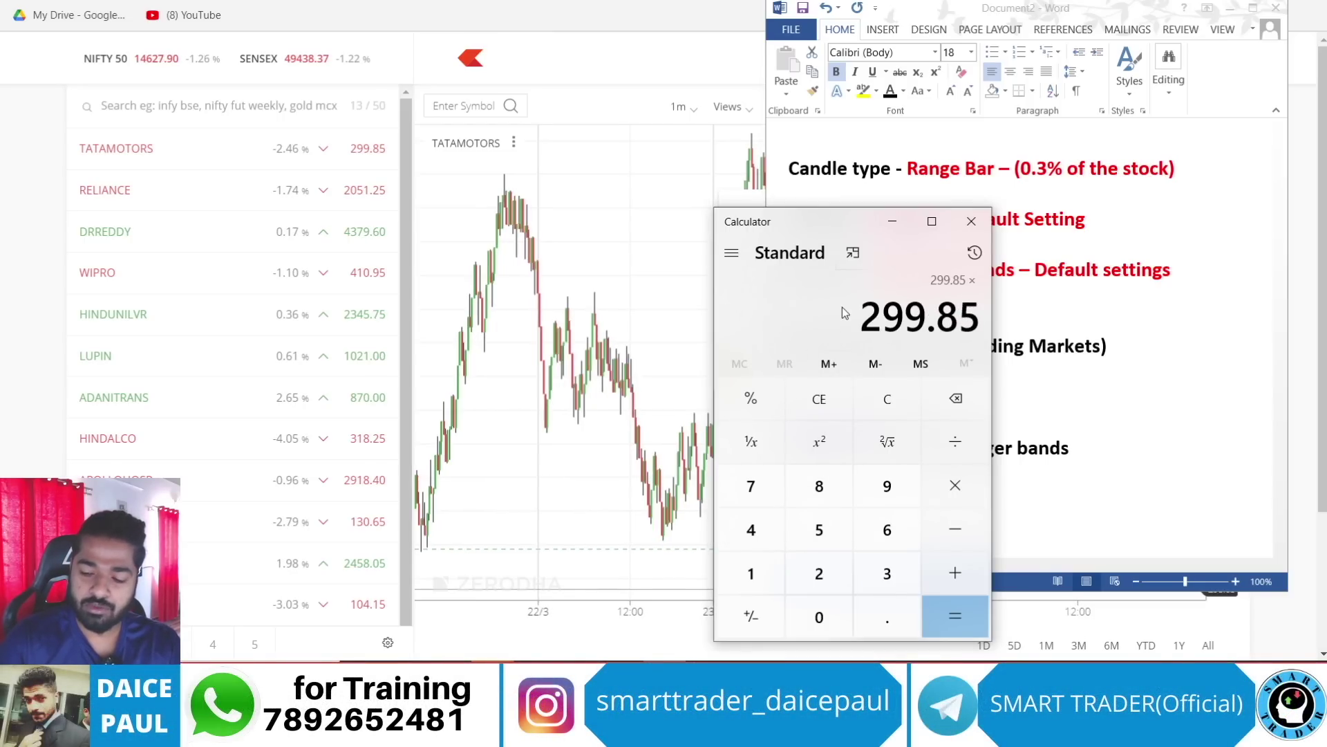
{"action": "key", "text": "BackSpace"}
{"action": "type", "text": "03"}
{"action": "key", "text": "Return"}
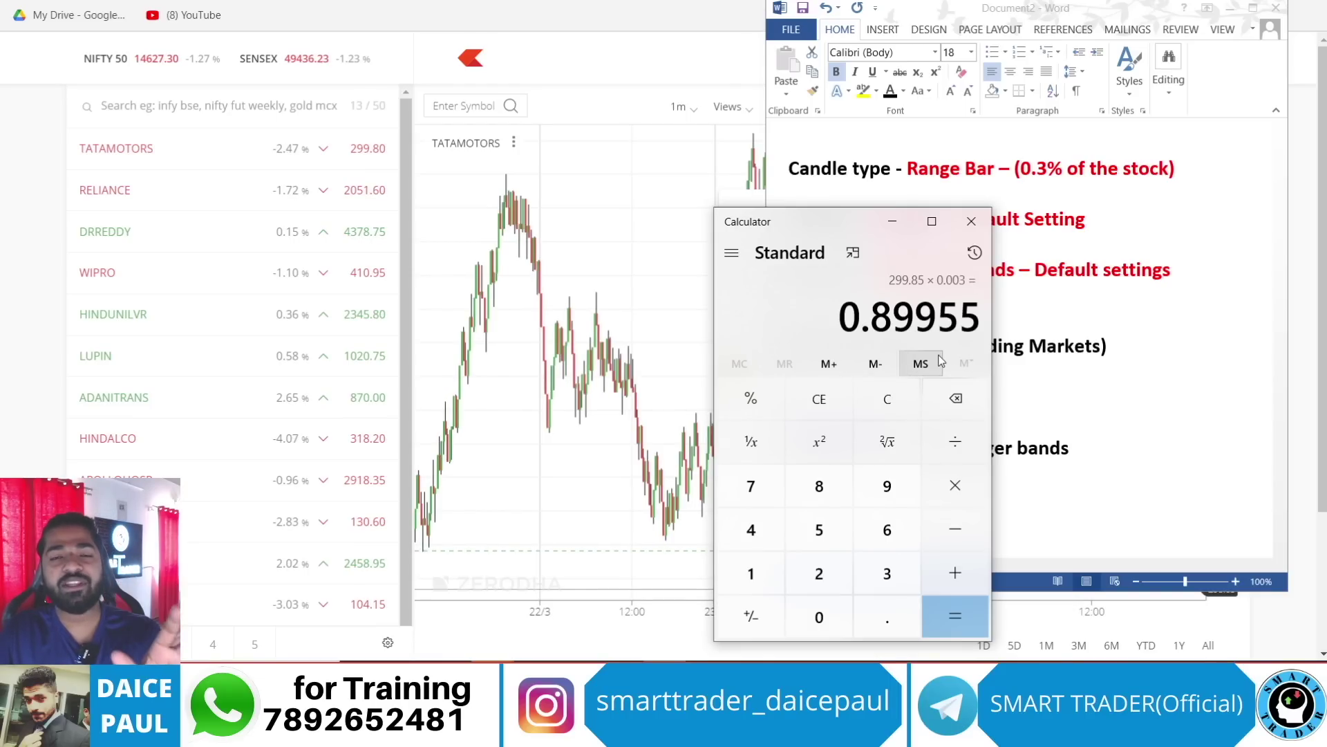
Step: Return to the TATAMOTORS chart and close the Set Range dialog without entering a value
{"action": "left_click", "coordinate": [669, 185]}
{"action": "left_click", "coordinate": [822, 275]}
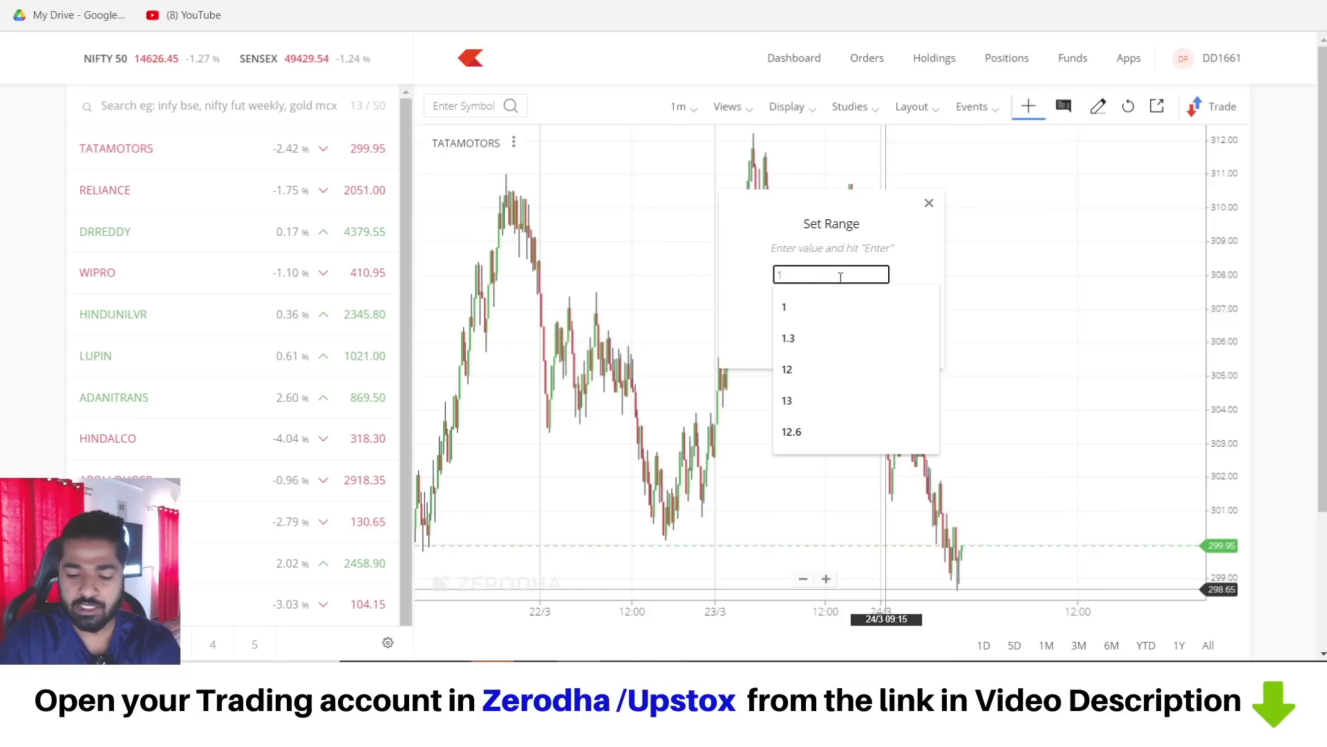
{"action": "left_click", "coordinate": [929, 203]}
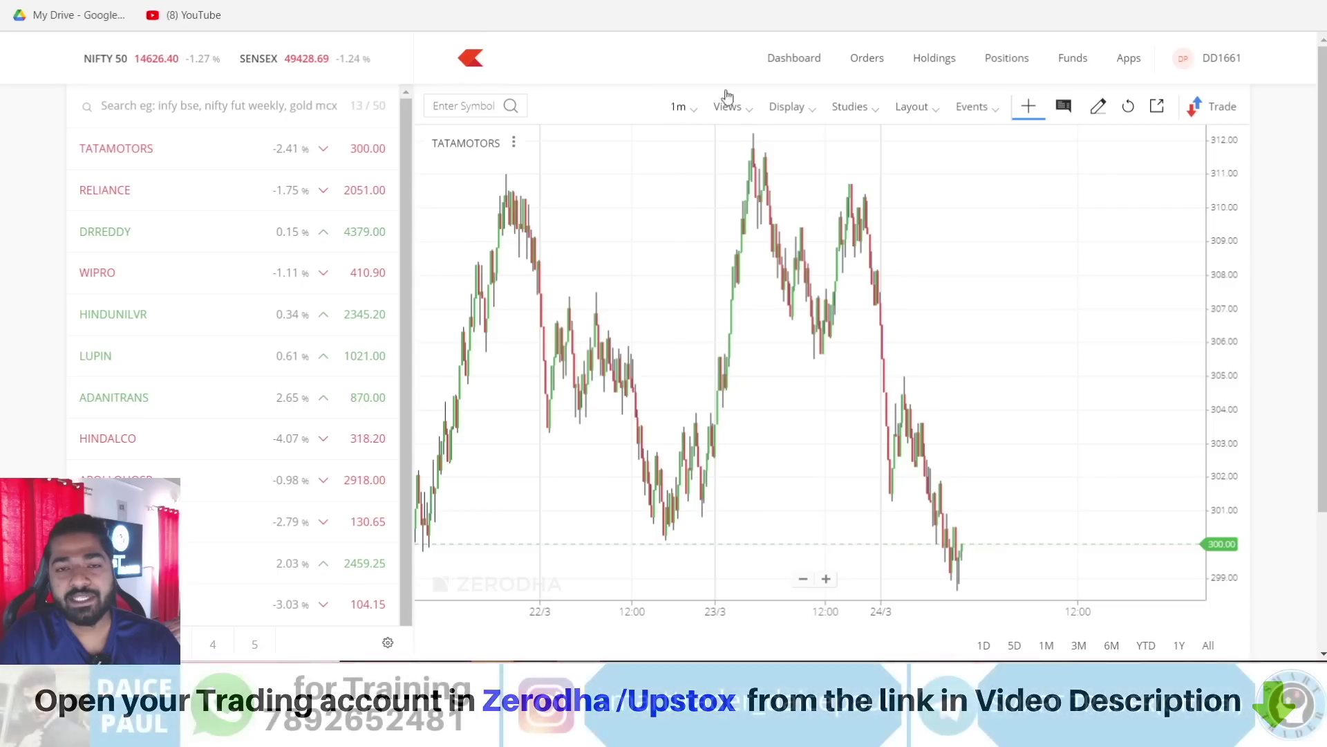
Step: Examine the most recent TATAMOTORS candles on 24/3 up close
{"action": "left_click", "coordinate": [789, 108]}
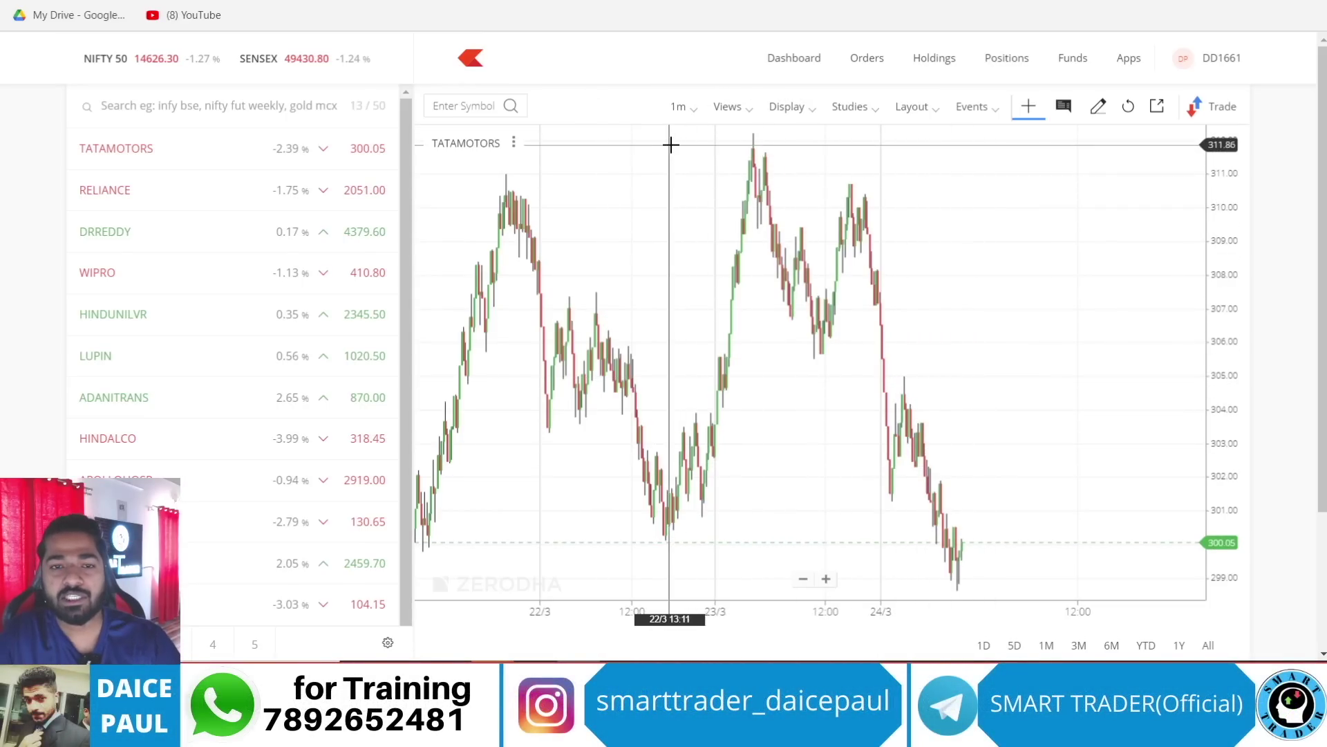
{"action": "scroll", "coordinate": [906, 324], "scroll_direction": "up", "scroll_amount": 5}
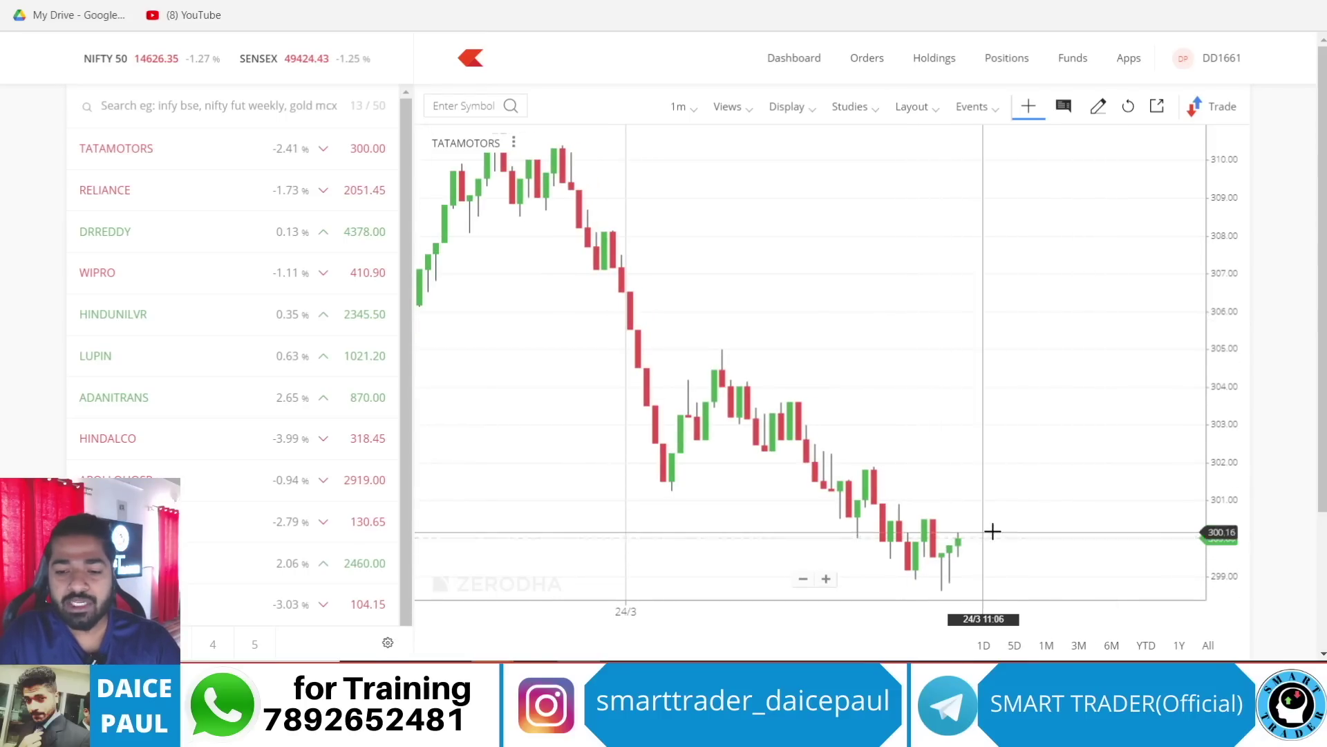
{"action": "scroll", "coordinate": [996, 554], "scroll_direction": "up", "scroll_amount": 3}
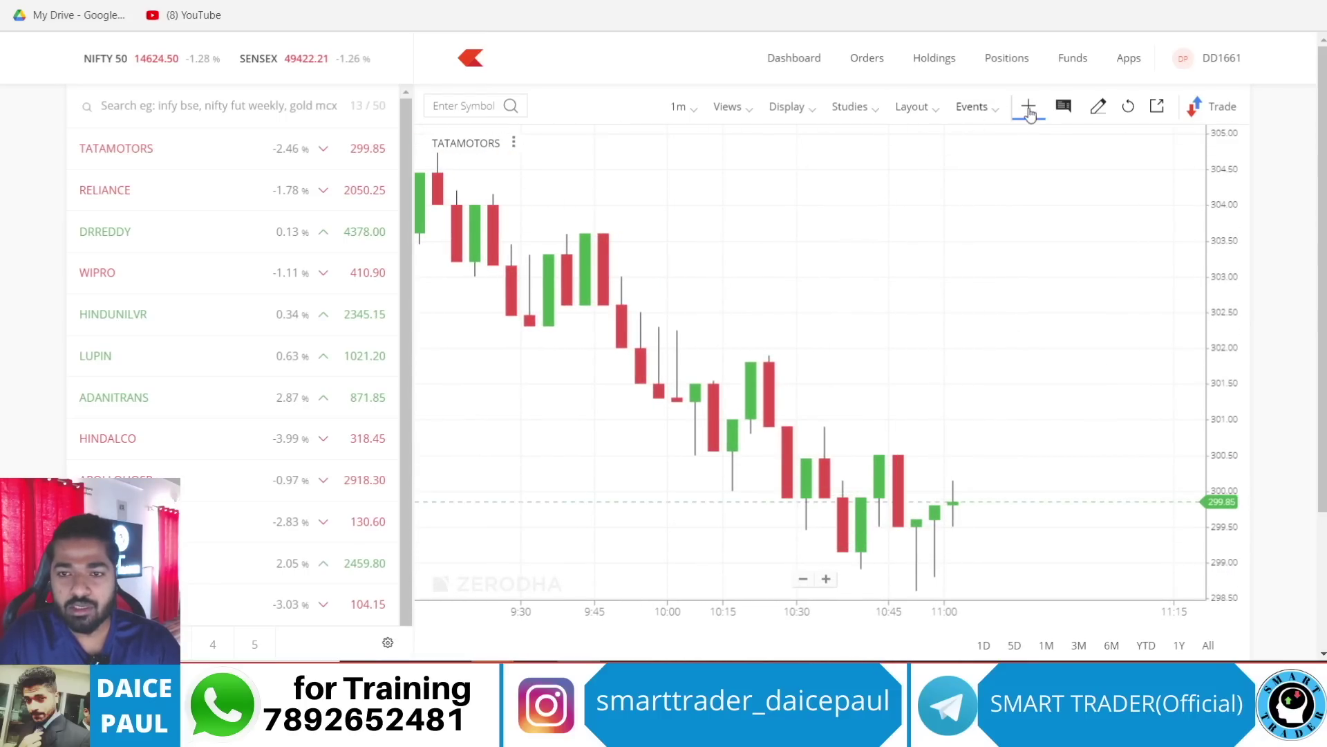
Step: Turn on the chart's price data display so it gives open, high, low and close values for the candle under the crosshair
{"action": "left_click", "coordinate": [1065, 108]}
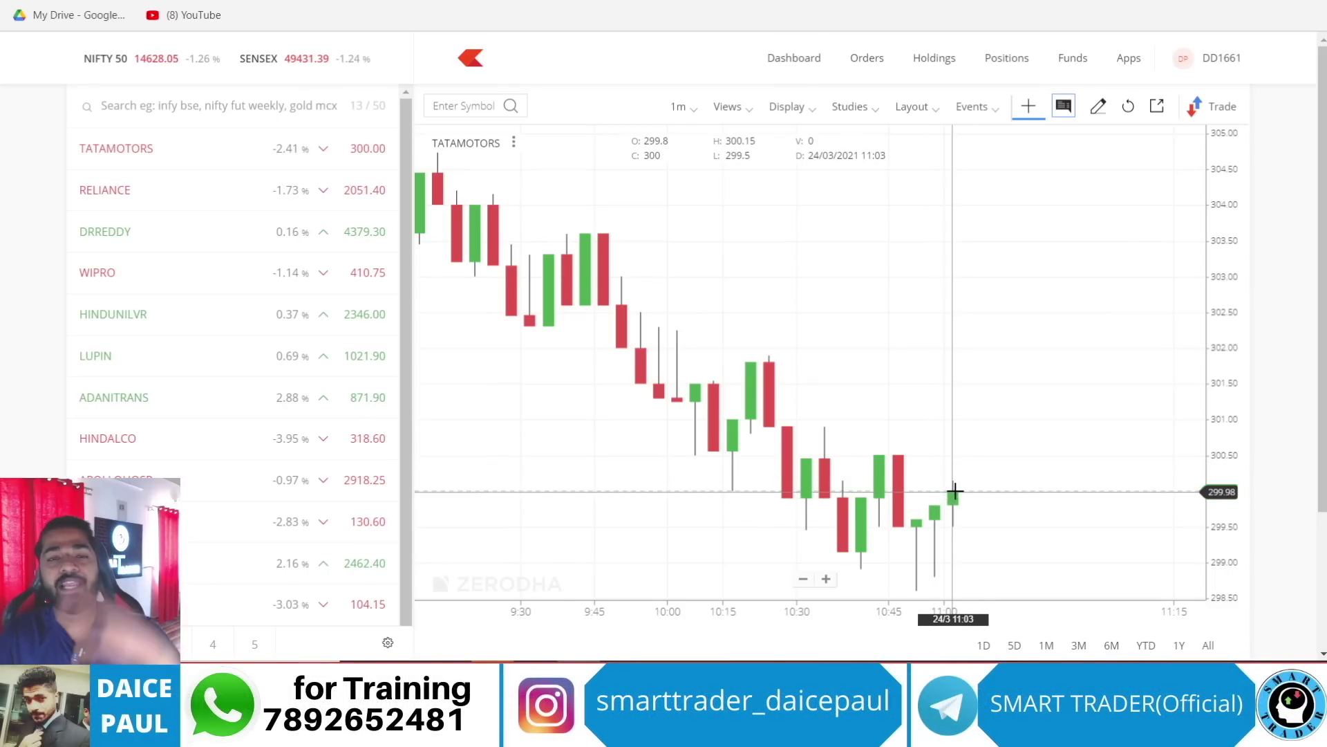
{"action": "scroll", "coordinate": [951, 456], "scroll_direction": "down", "scroll_amount": 3}
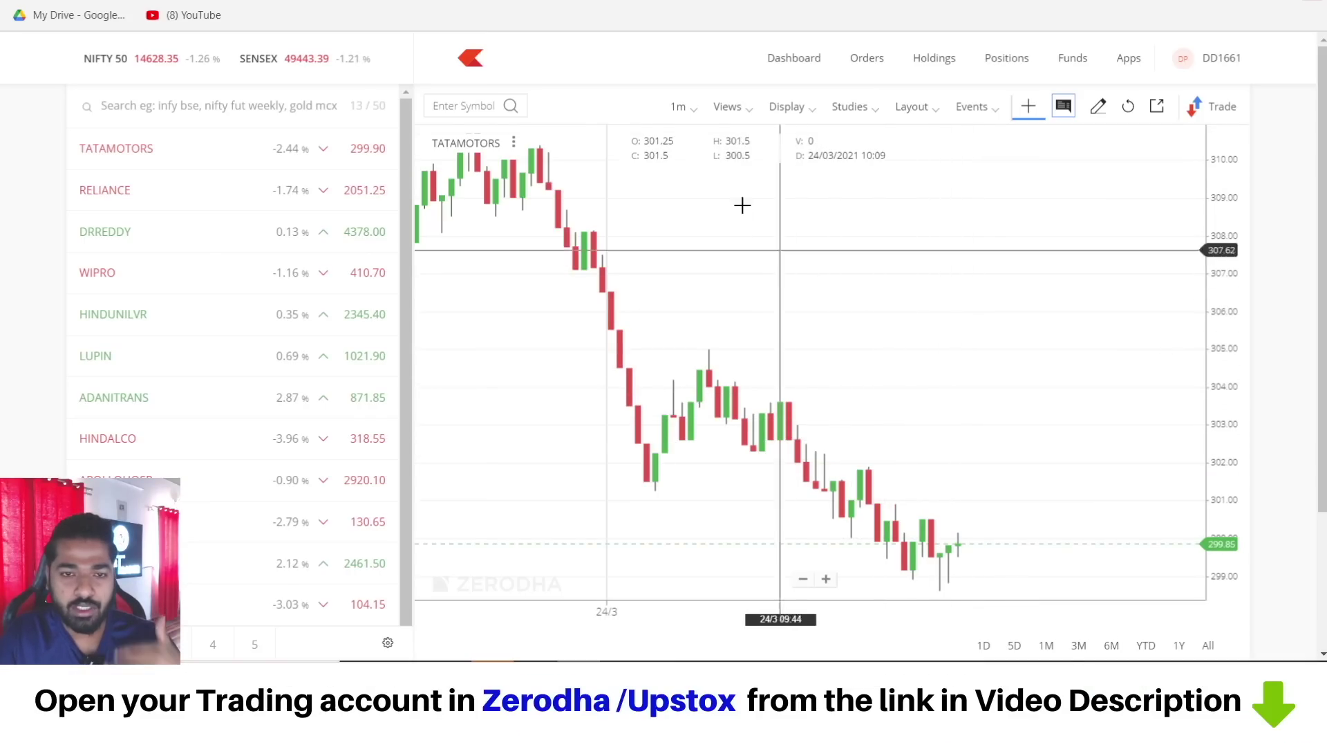
Step: Add the MACD study to the TATAMOTORS chart with its default 12, 26, 9 settings
{"action": "left_click", "coordinate": [867, 118]}
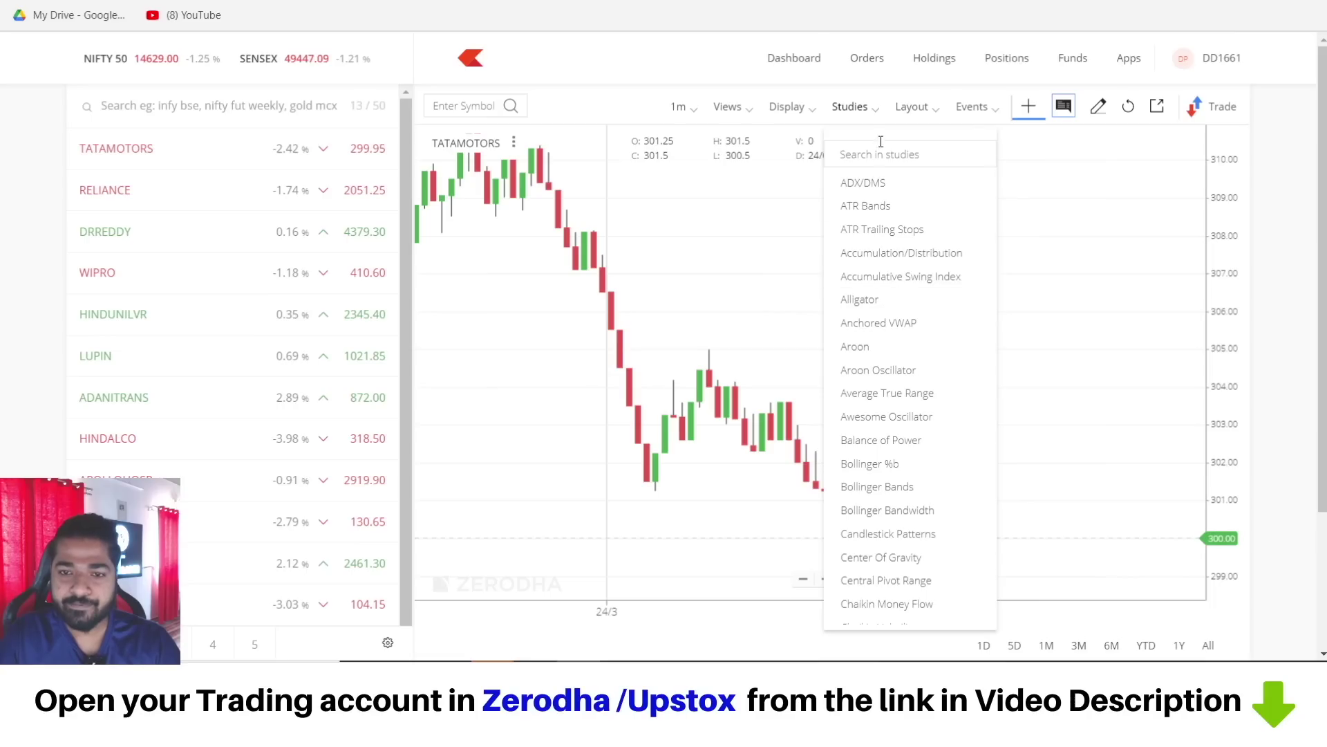
{"action": "type", "text": "macd"}
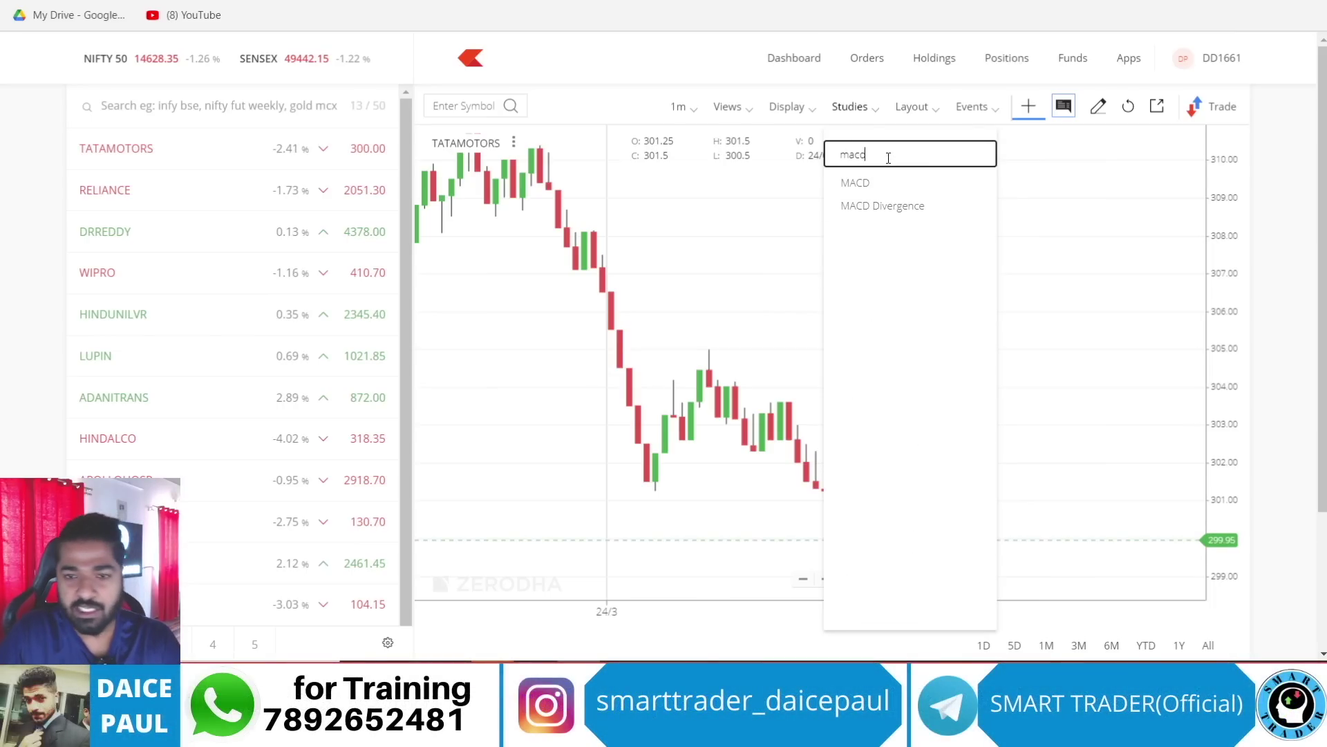
{"action": "left_click", "coordinate": [877, 181]}
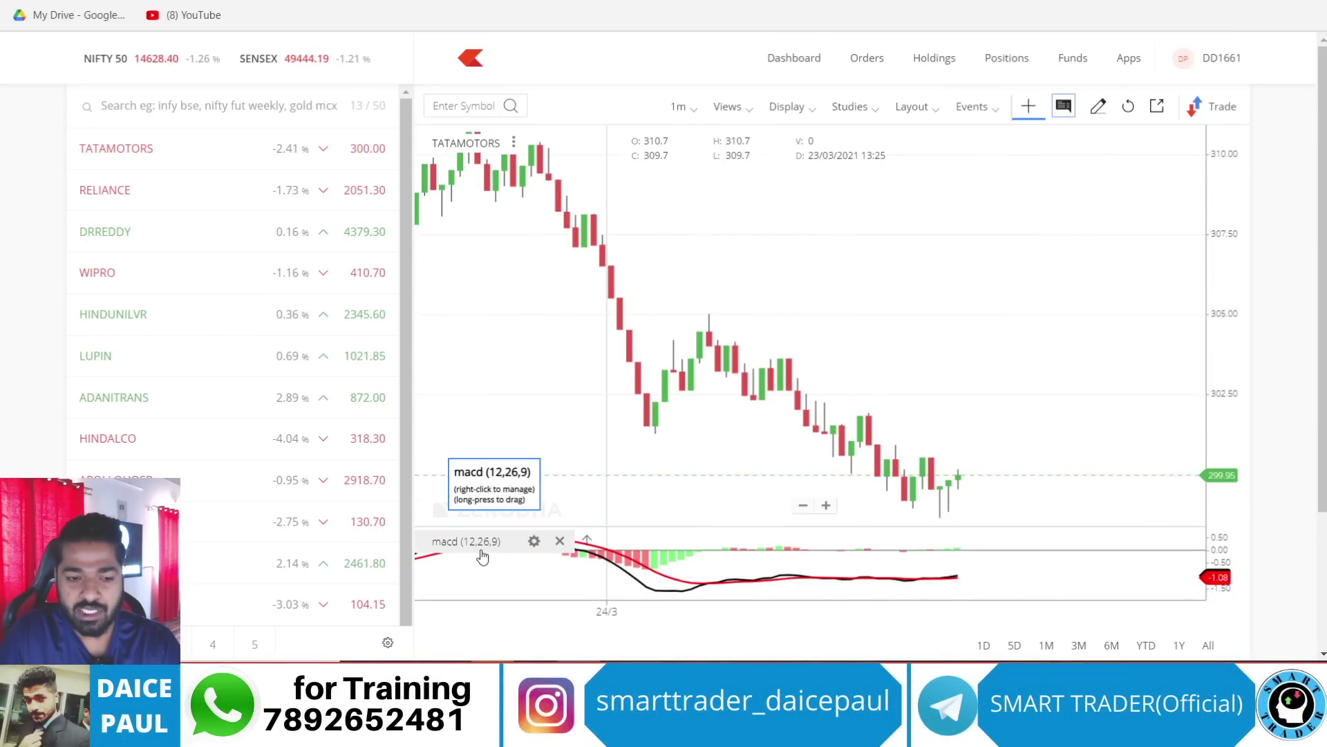
Step: Add the Bollinger Bands study to the TATAMOTORS chart with its default 20, 2 settings
{"action": "left_click", "coordinate": [875, 110]}
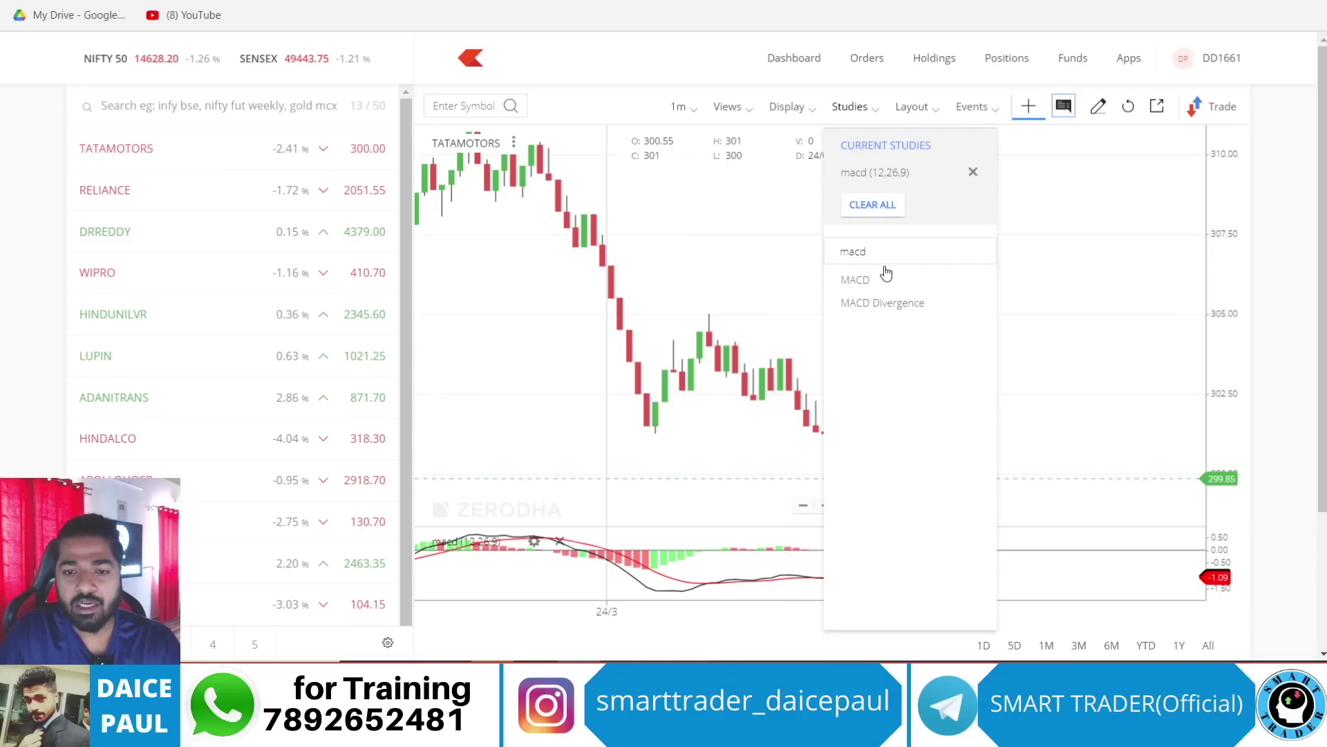
{"action": "type", "text": "bol"}
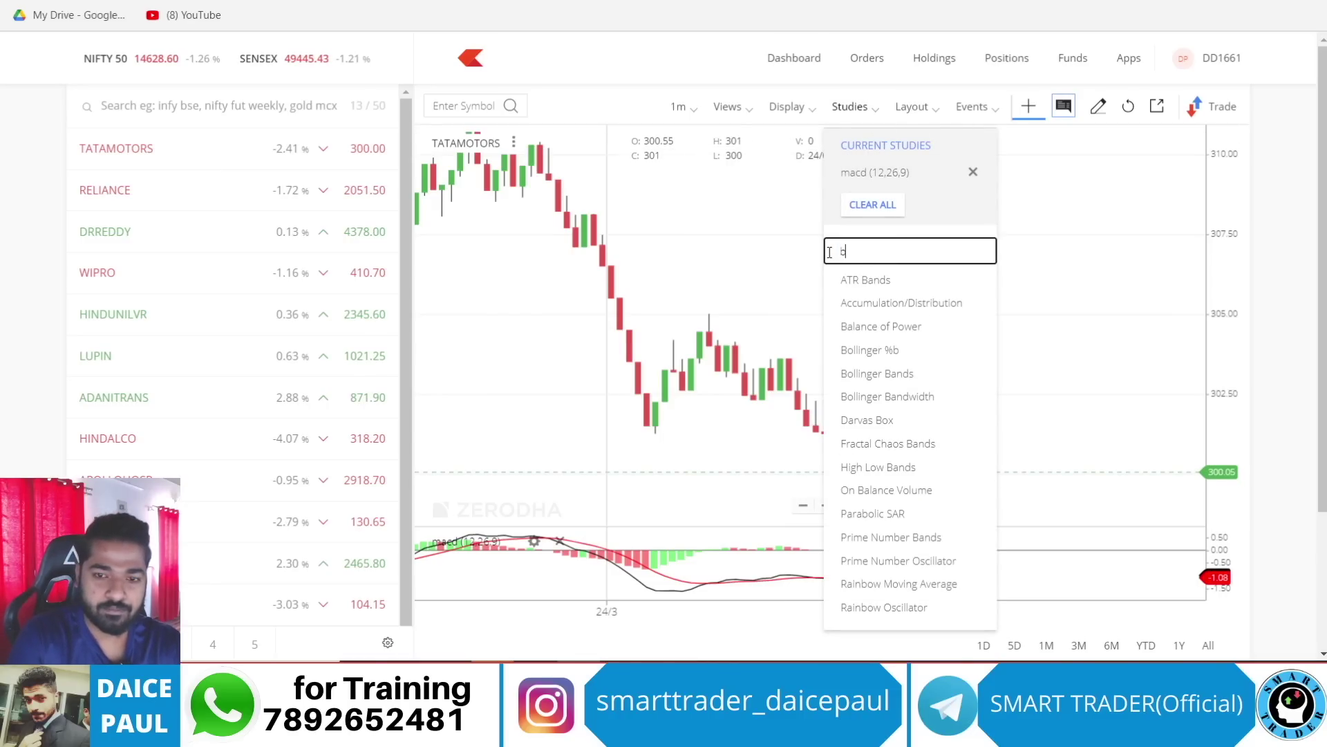
{"action": "left_click", "coordinate": [876, 303]}
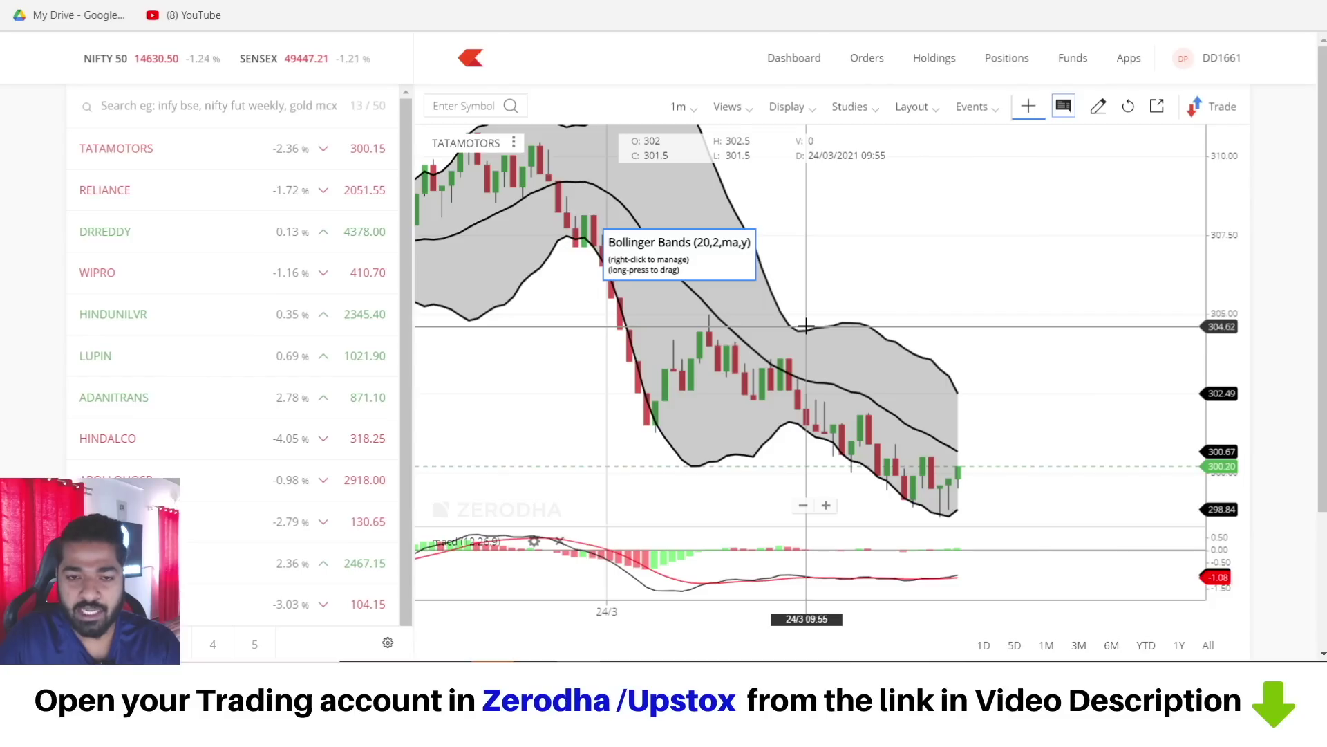
{"action": "scroll", "coordinate": [805, 325], "scroll_direction": "down", "scroll_amount": 5}
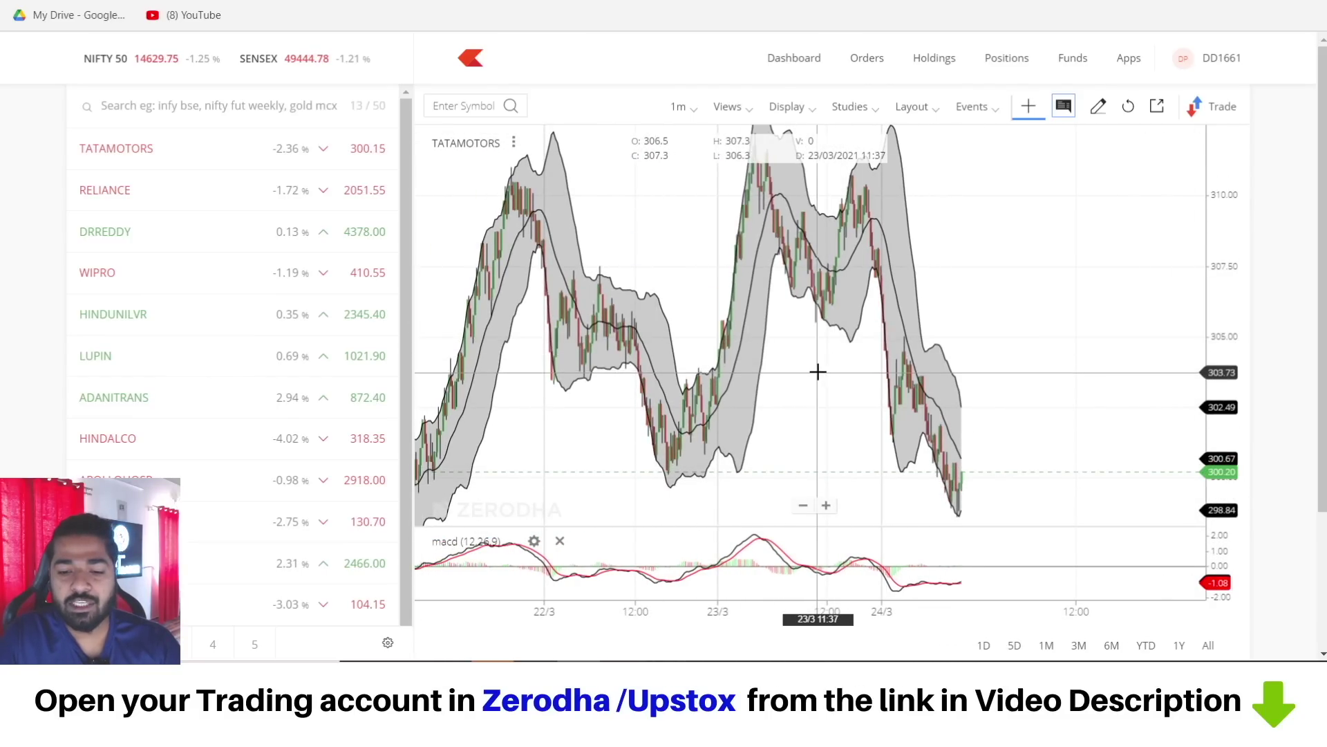
{"action": "left_click", "coordinate": [681, 110]}
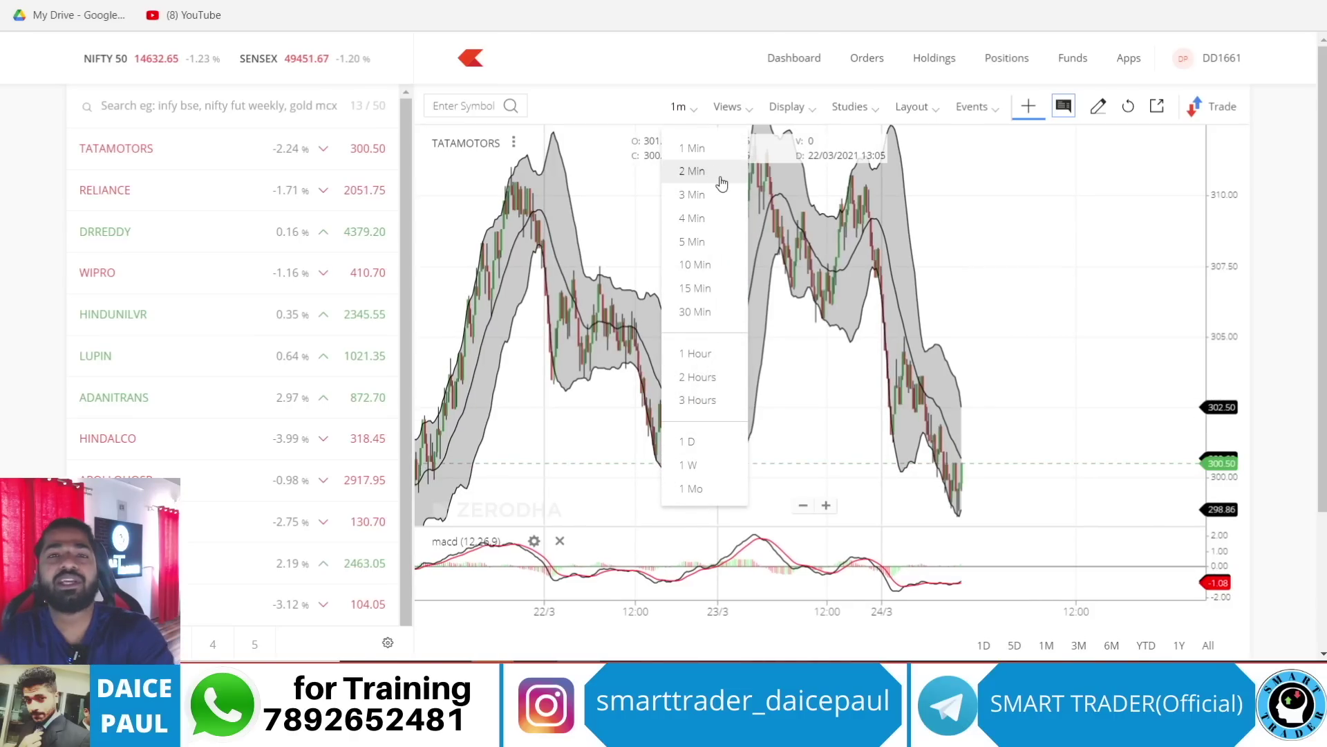
{"action": "left_click", "coordinate": [1018, 415]}
{"action": "scroll", "coordinate": [968, 415], "scroll_direction": "up", "scroll_amount": 6}
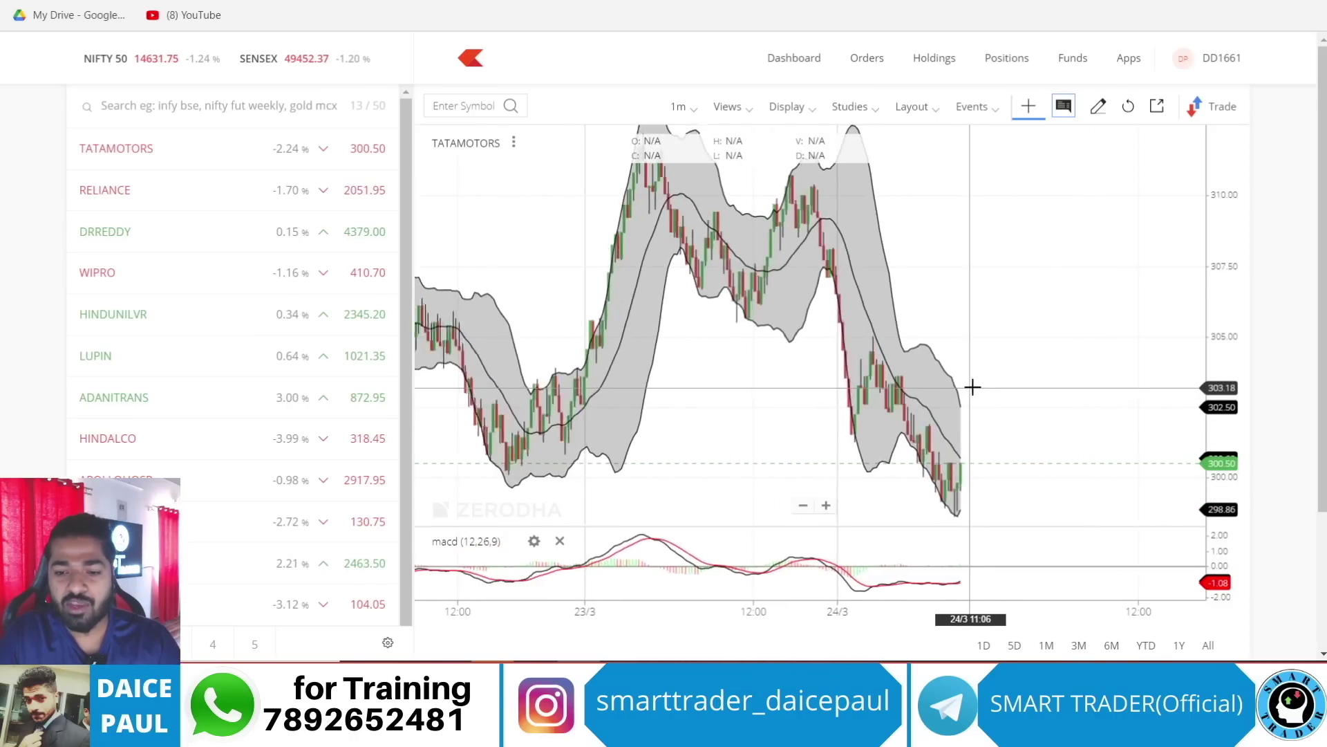